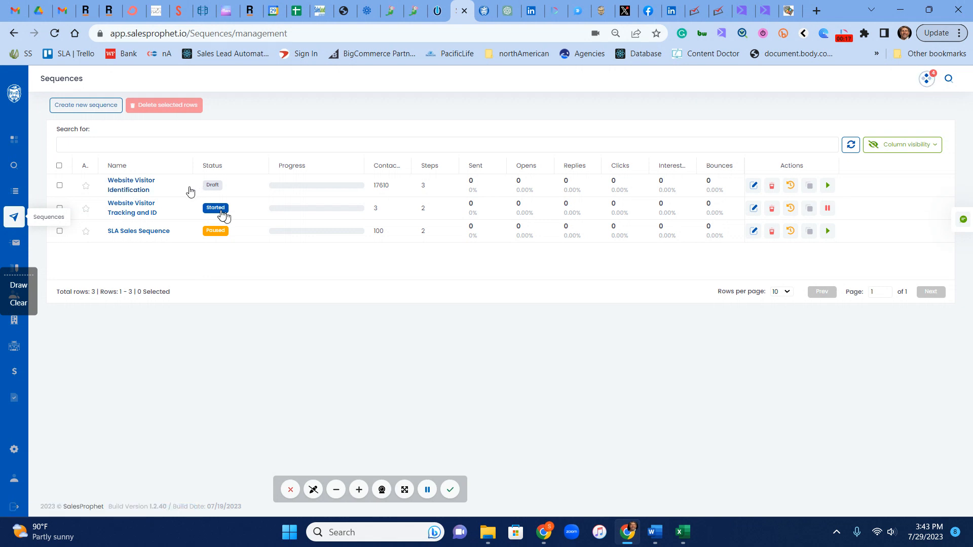
- Open the Website Visitor Identification sequence and keep its current email provider
{"action": "left_click", "coordinate": [121, 190]}
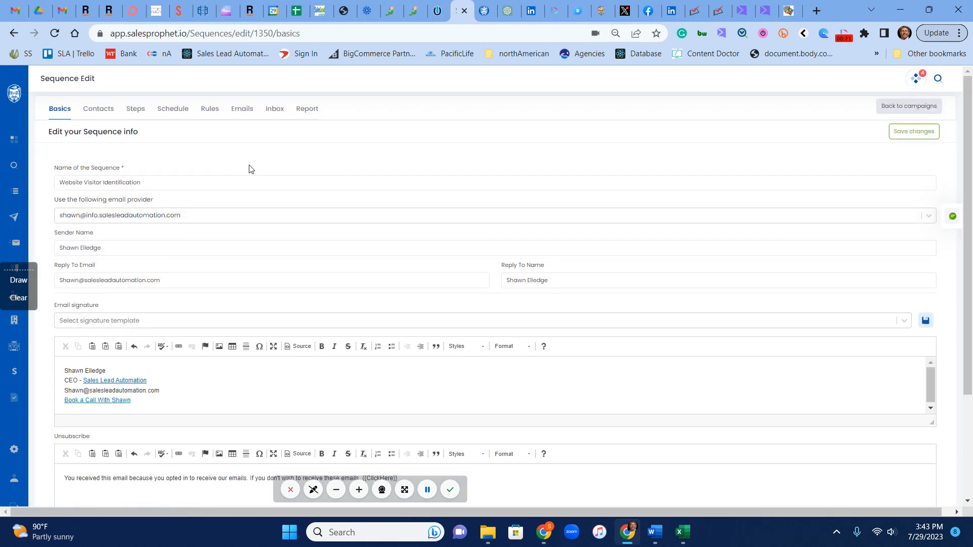
{"action": "scroll", "coordinate": [248, 169], "scroll_direction": "down", "scroll_amount": 1}
{"action": "scroll", "coordinate": [260, 205], "scroll_direction": "up", "scroll_amount": 1}
{"action": "left_click", "coordinate": [188, 219]}
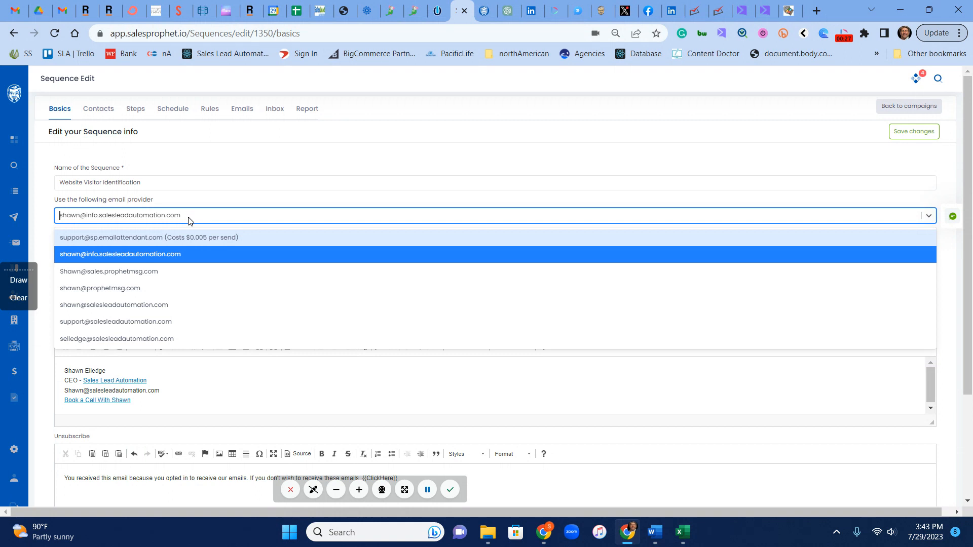
{"action": "left_click", "coordinate": [210, 255]}
- Re-enter the sender's full name in the Sender Name field
{"action": "left_click", "coordinate": [207, 251]}
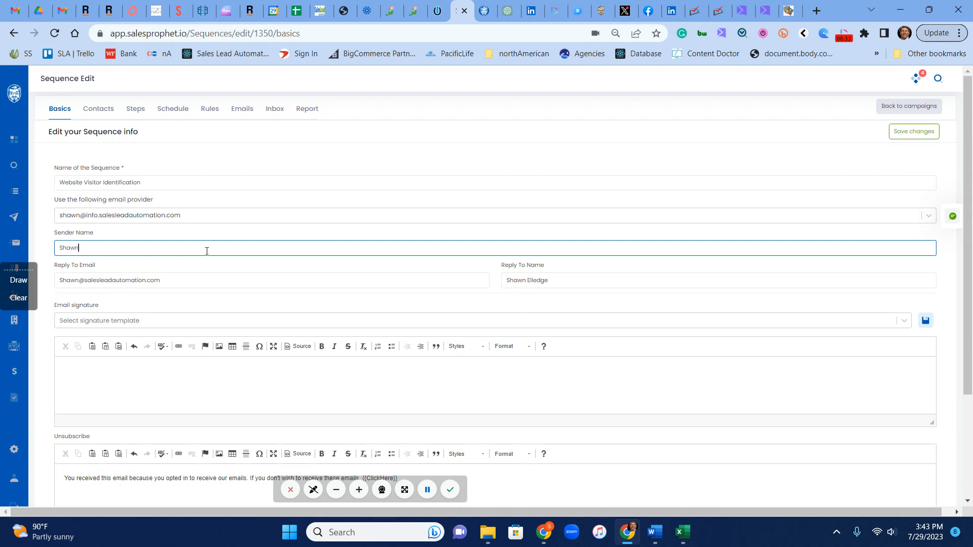
{"action": "left_click", "coordinate": [243, 372]}
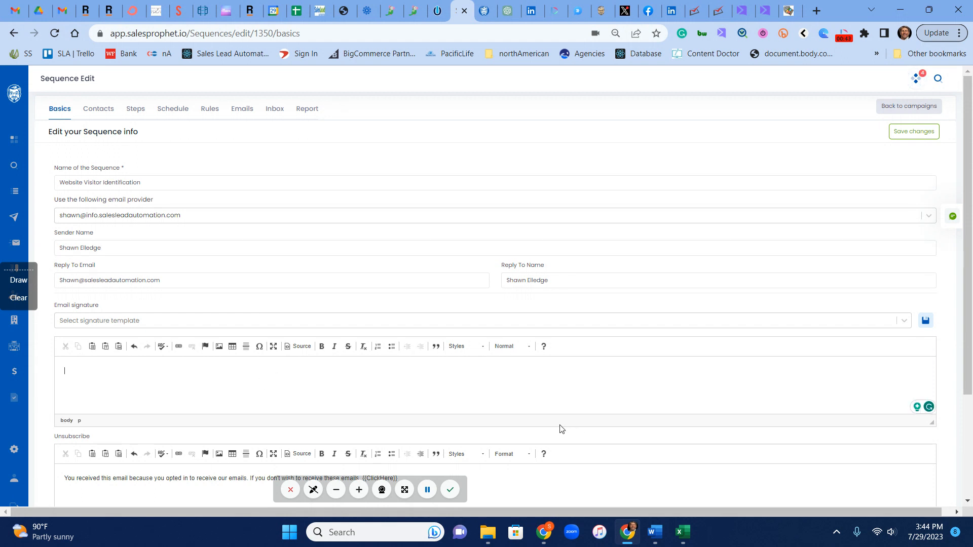
- Apply the sender's SLA signature template, with CEO title, e-mail and booking-call link
{"action": "left_click", "coordinate": [904, 320]}
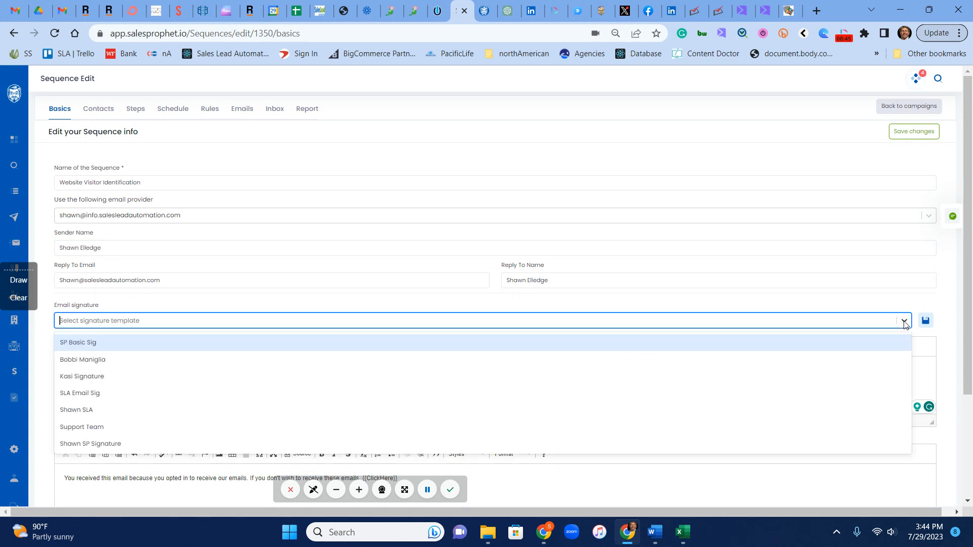
{"action": "left_click", "coordinate": [126, 409]}
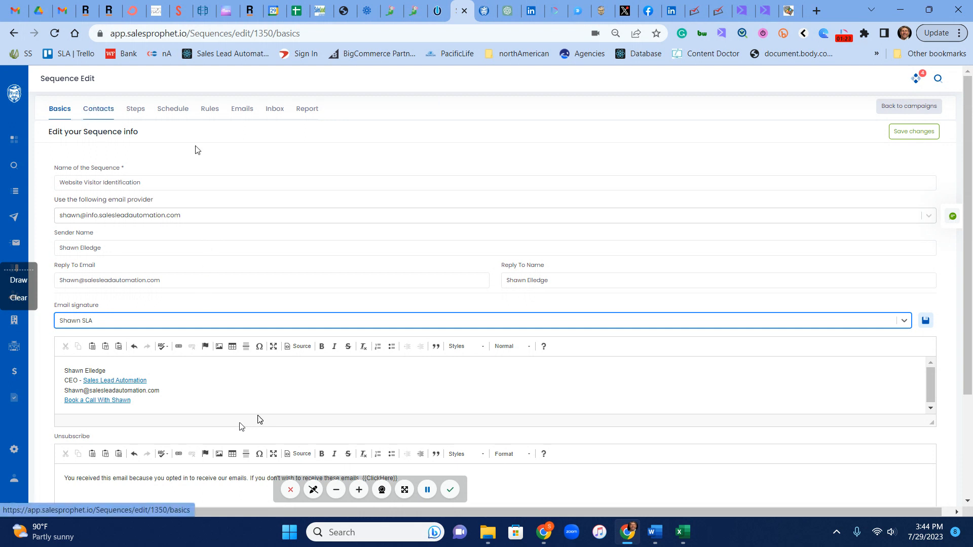
- Save the sequence's basic info and view its 17,610 enrolled contacts
{"action": "scroll", "coordinate": [615, 339], "scroll_direction": "down", "scroll_amount": 3}
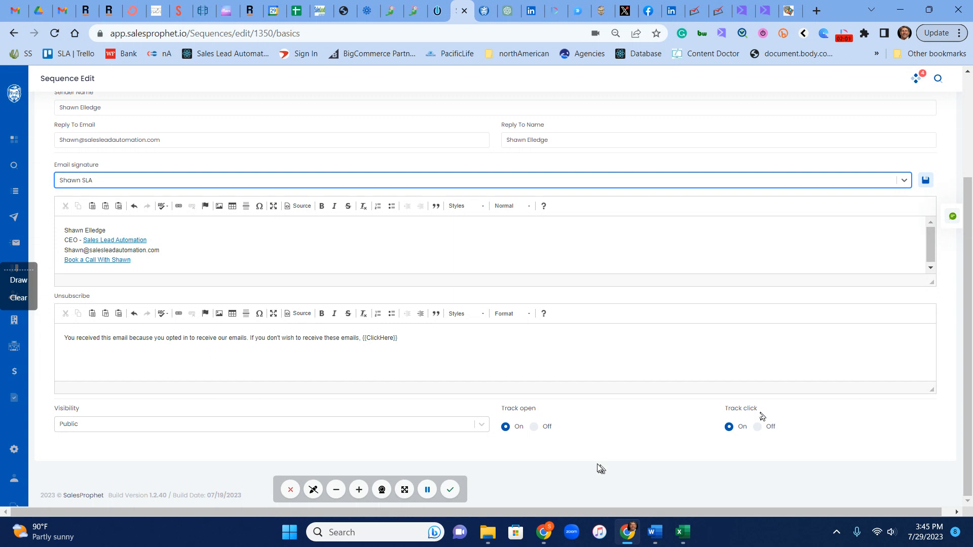
{"action": "scroll", "coordinate": [592, 461], "scroll_direction": "up", "scroll_amount": 3}
{"action": "left_click", "coordinate": [906, 136]}
{"action": "left_click", "coordinate": [482, 325]}
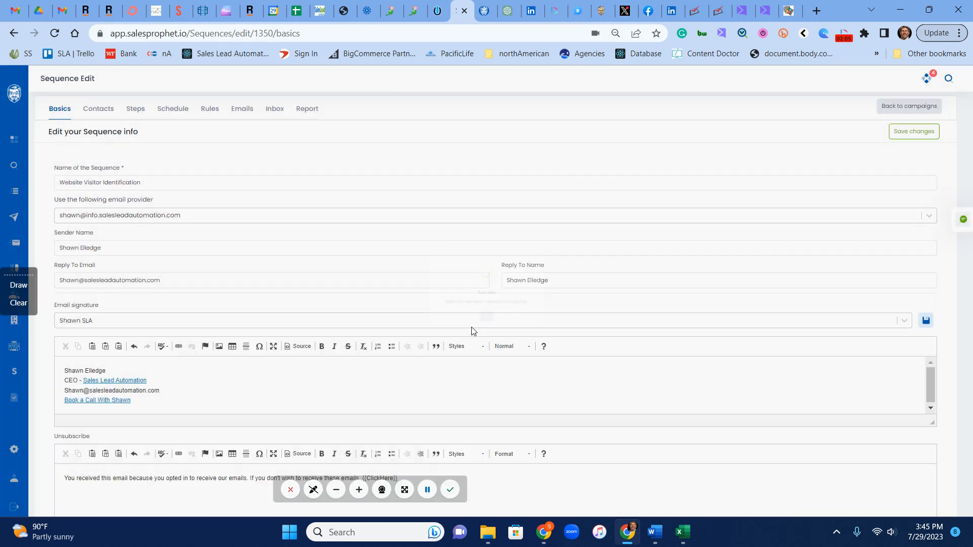
{"action": "left_click", "coordinate": [99, 110]}
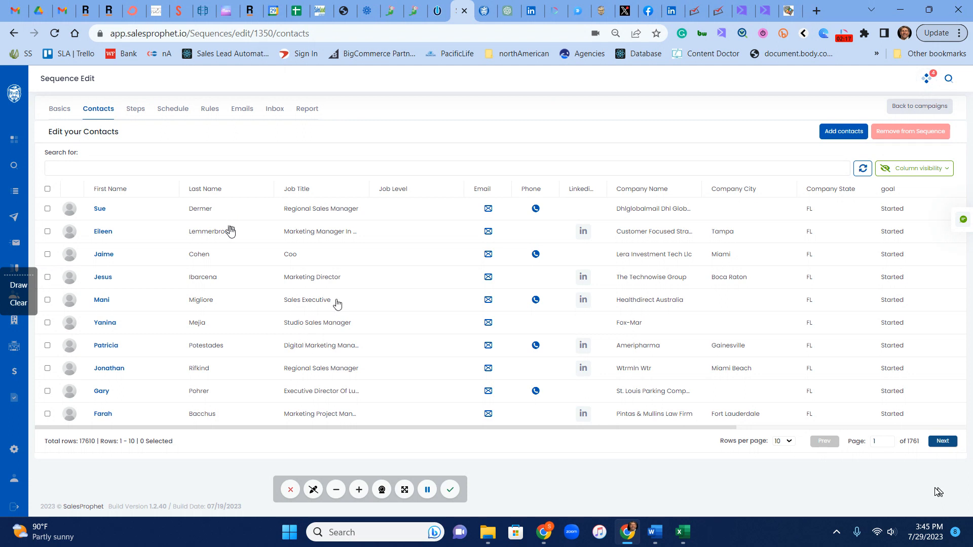
{"action": "left_click", "coordinate": [841, 132]}
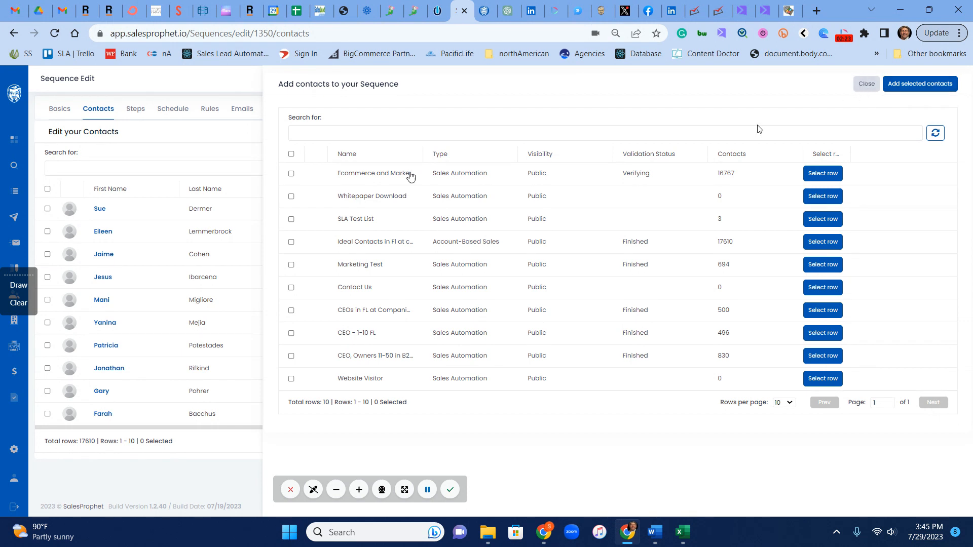
{"action": "left_click", "coordinate": [866, 84]}
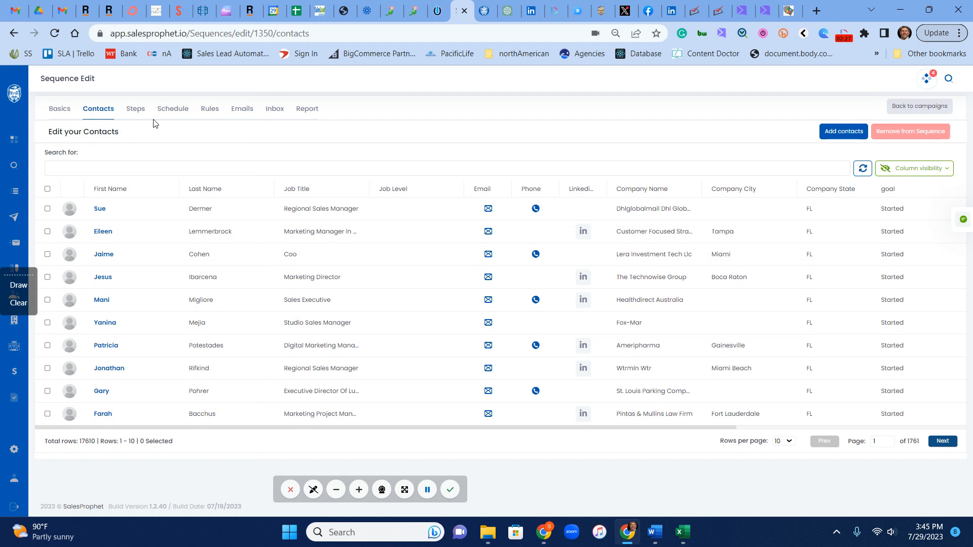
- Show the email steps and make email 1A's body box taller to read it
{"action": "left_click", "coordinate": [135, 109]}
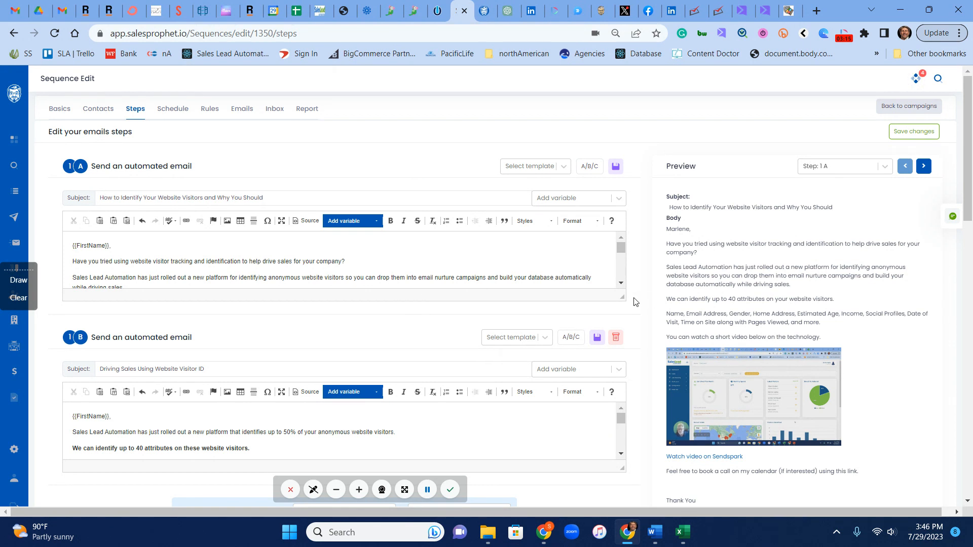
{"action": "left_click_drag", "start_coordinate": [622, 297], "coordinate": [653, 469]}
{"action": "scroll", "coordinate": [303, 319], "scroll_direction": "down", "scroll_amount": 3}
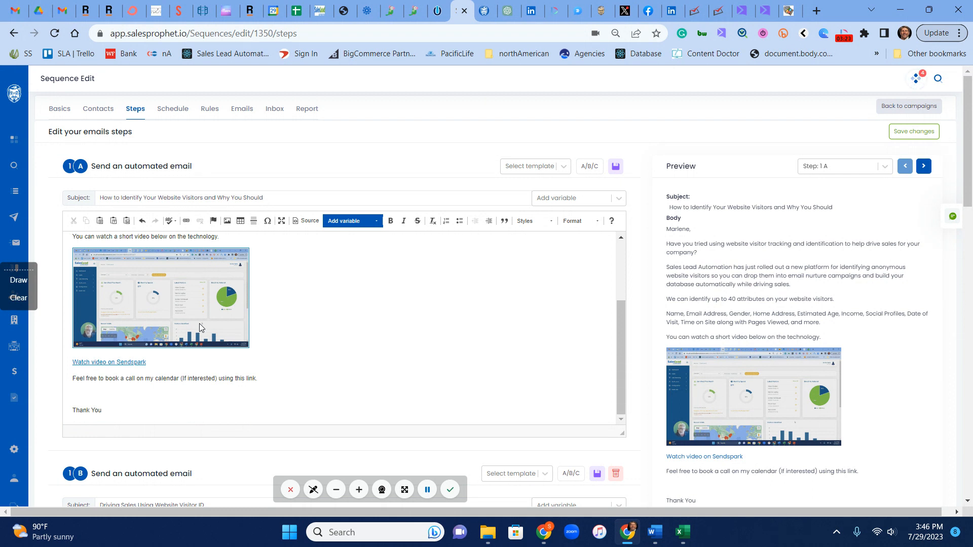
{"action": "scroll", "coordinate": [355, 368], "scroll_direction": "up", "scroll_amount": 3}
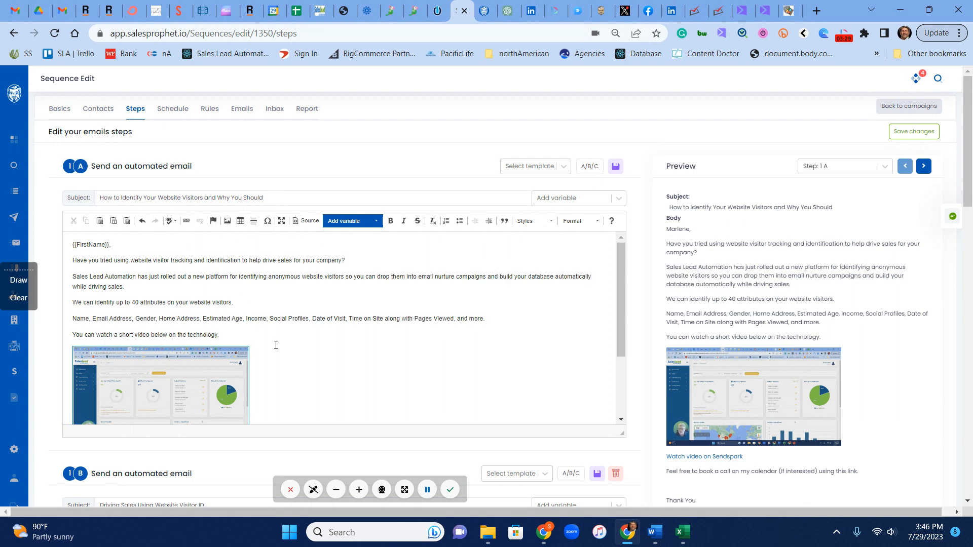
{"action": "scroll", "coordinate": [276, 345], "scroll_direction": "down", "scroll_amount": 3}
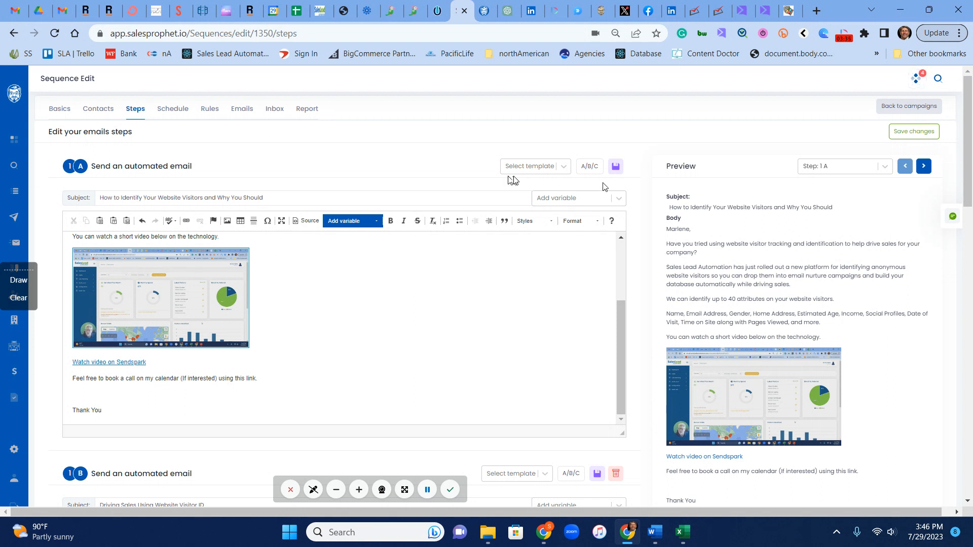
- Save email 1A as a message template named 'Website Visitor ID Step 1A'
{"action": "left_click", "coordinate": [539, 171]}
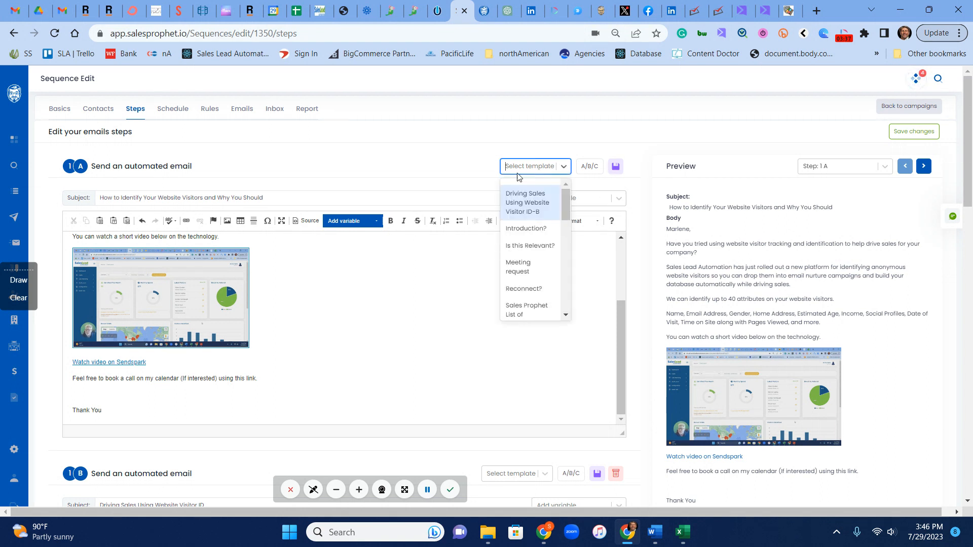
{"action": "left_click", "coordinate": [476, 138]}
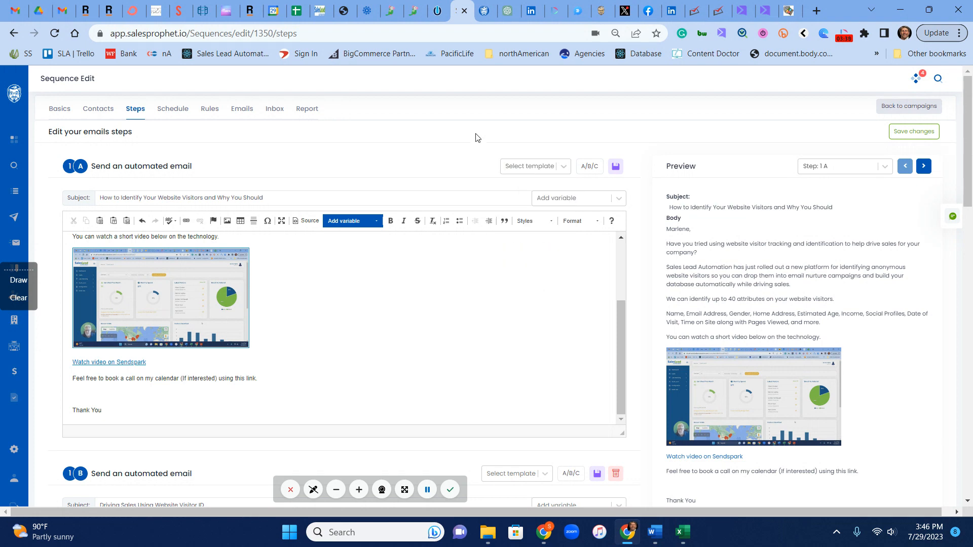
{"action": "scroll", "coordinate": [652, 368], "scroll_direction": "down", "scroll_amount": 4}
{"action": "scroll", "coordinate": [649, 355], "scroll_direction": "up", "scroll_amount": 4}
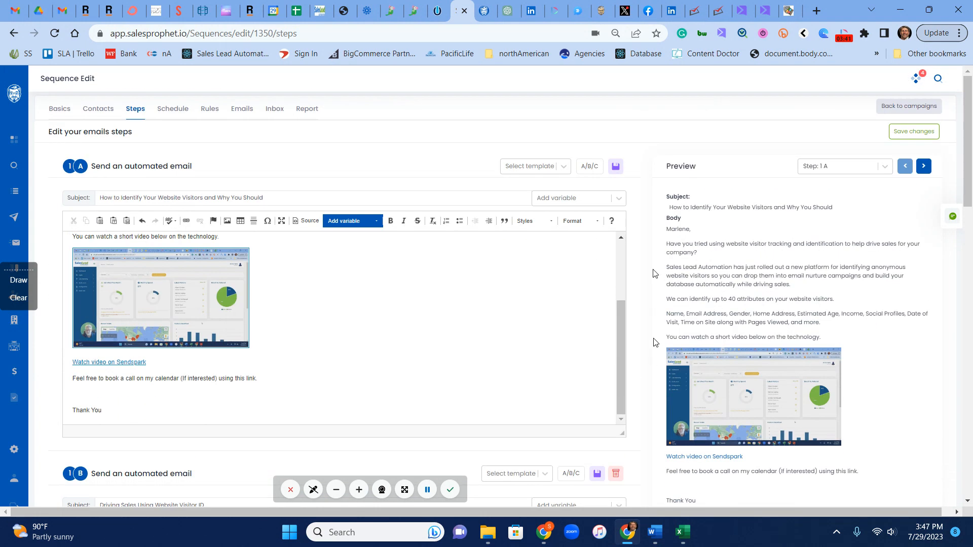
{"action": "left_click", "coordinate": [616, 166]}
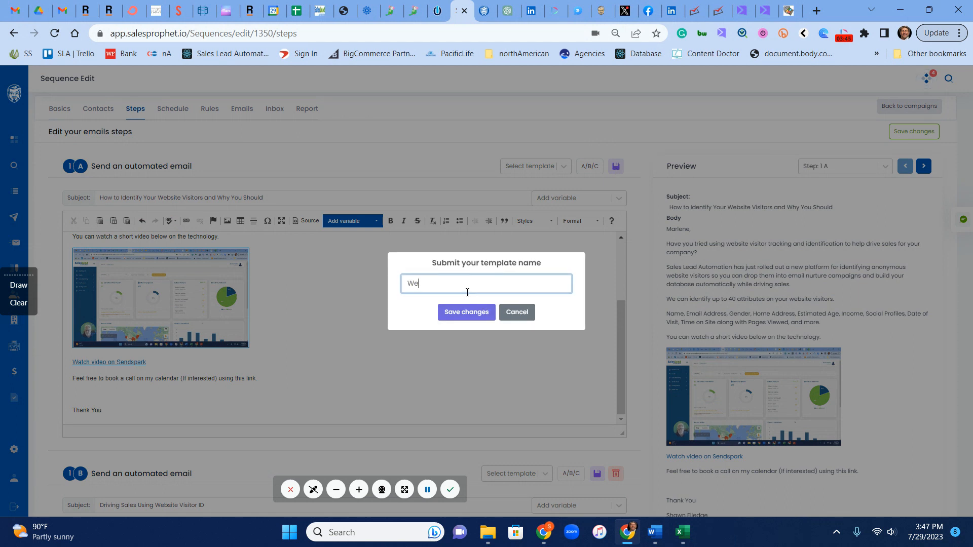
{"action": "type", "text": "Website Visitor ID Step 1A"}
{"action": "left_click", "coordinate": [472, 319]}
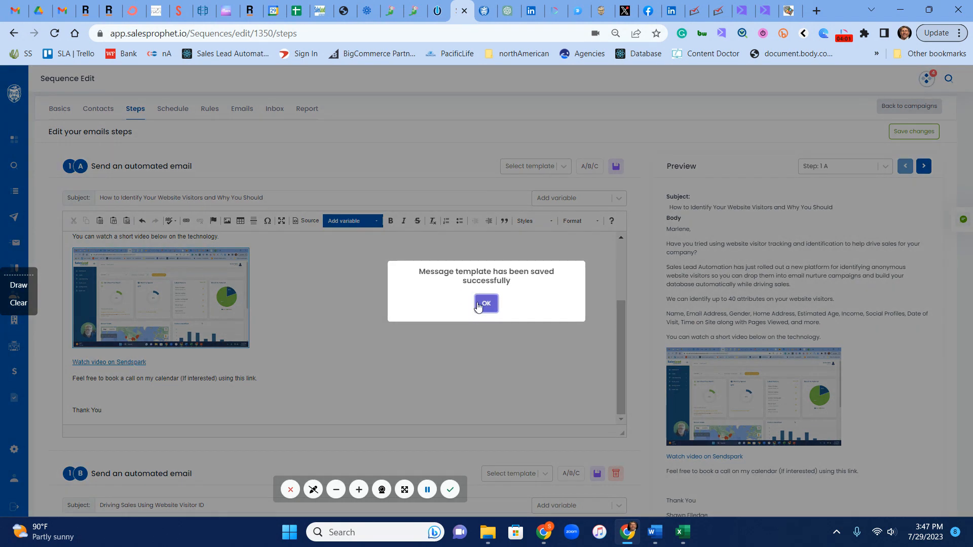
{"action": "left_click", "coordinate": [478, 305]}
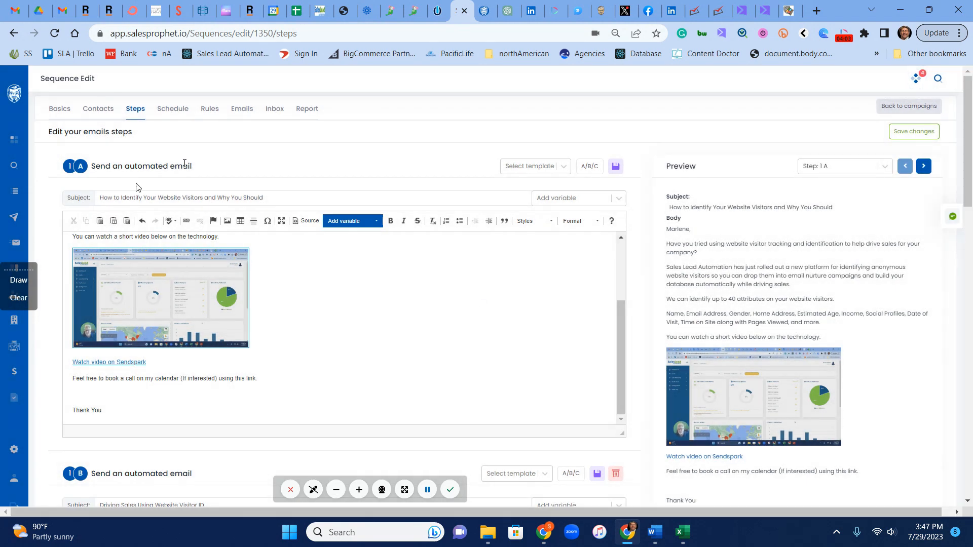
{"action": "scroll", "coordinate": [647, 336], "scroll_direction": "down", "scroll_amount": 1}
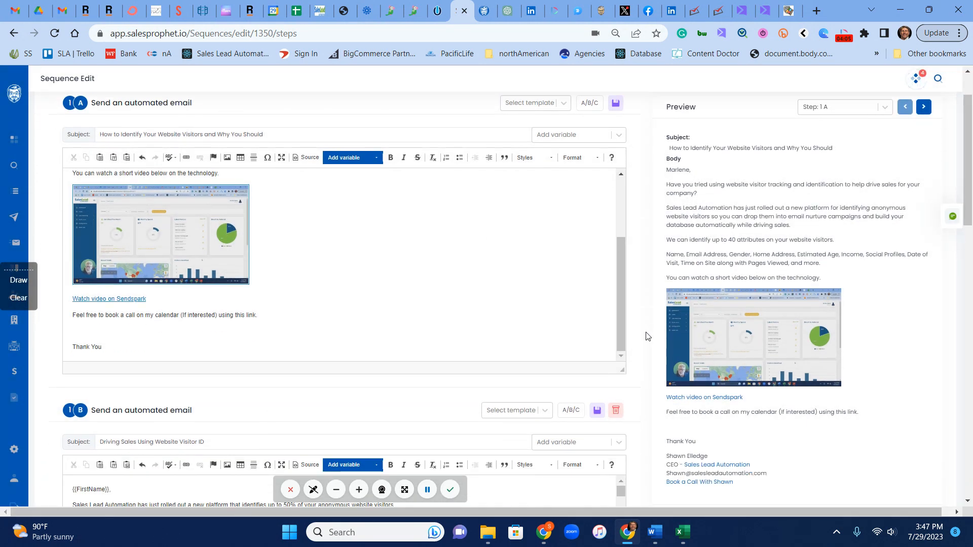
{"action": "scroll", "coordinate": [645, 334], "scroll_direction": "down", "scroll_amount": 4}
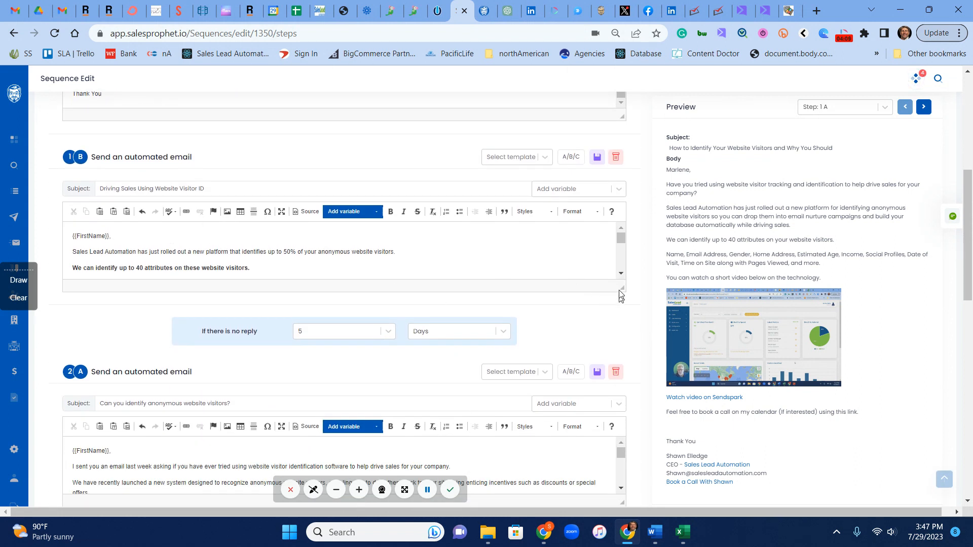
{"action": "left_click_drag", "start_coordinate": [622, 288], "coordinate": [624, 395]}
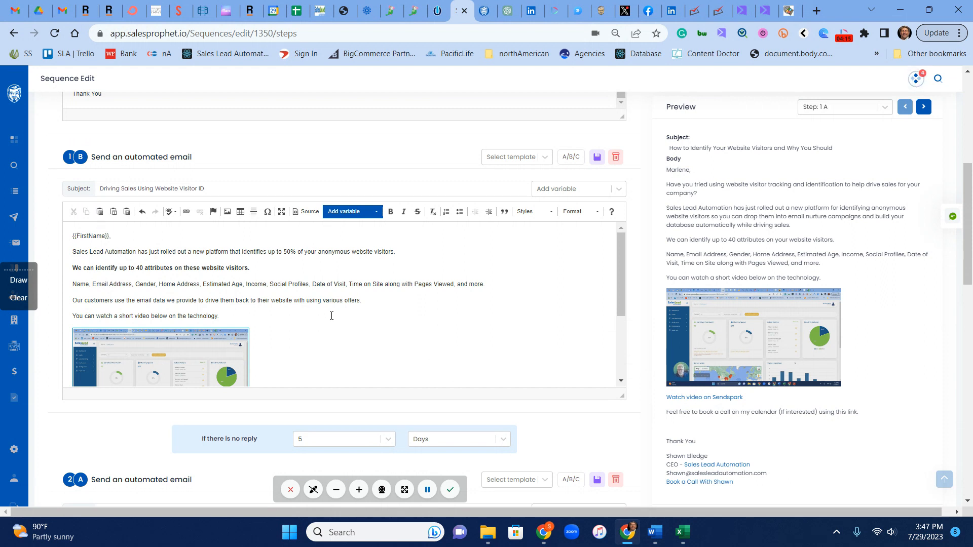
{"action": "scroll", "coordinate": [650, 426], "scroll_direction": "down", "scroll_amount": 2}
{"action": "scroll", "coordinate": [650, 425], "scroll_direction": "down", "scroll_amount": 2}
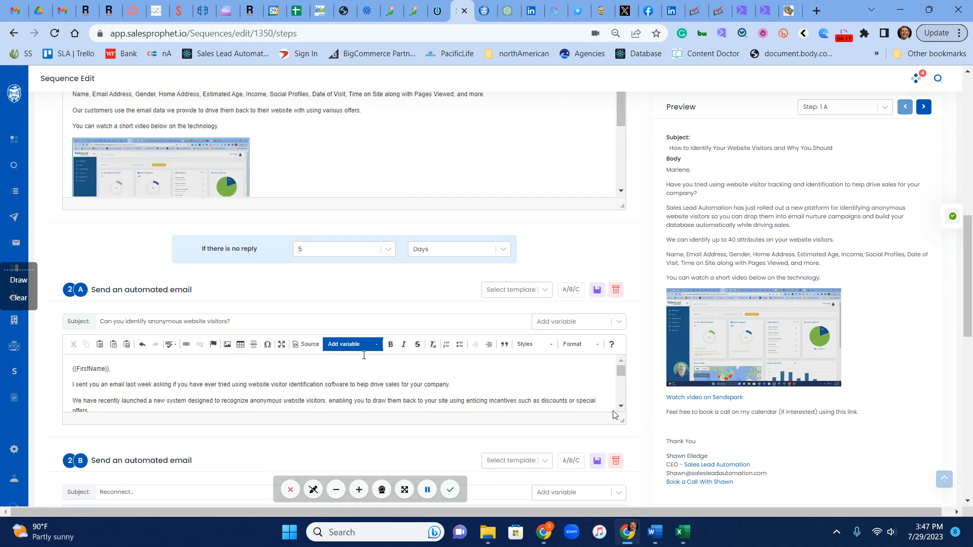
{"action": "scroll", "coordinate": [672, 293], "scroll_direction": "up", "scroll_amount": 7}
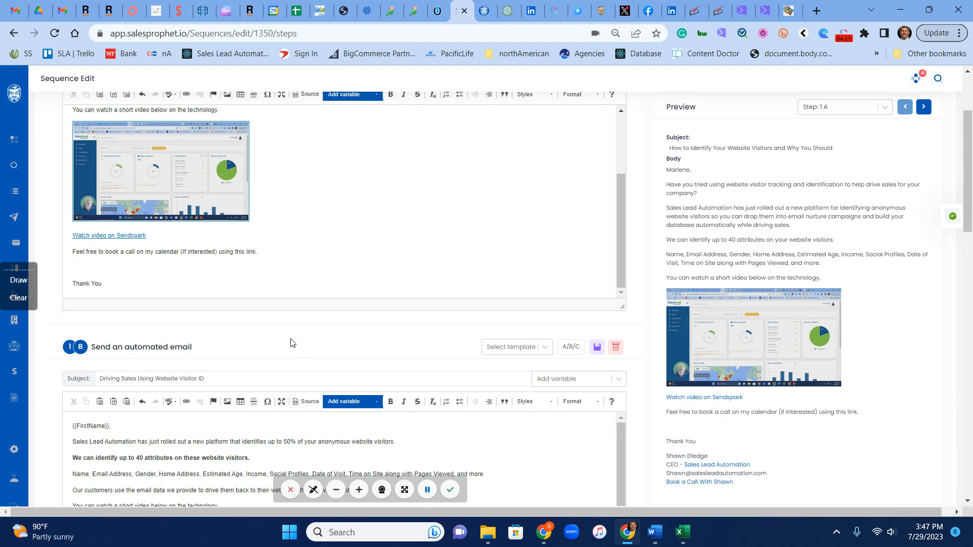
{"action": "scroll", "coordinate": [290, 343], "scroll_direction": "down", "scroll_amount": 5}
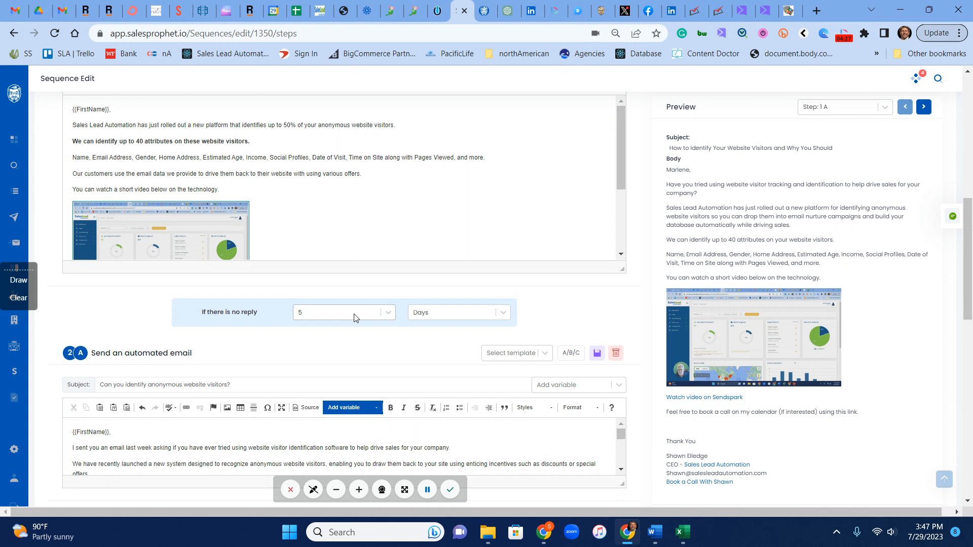
{"action": "left_click", "coordinate": [354, 318]}
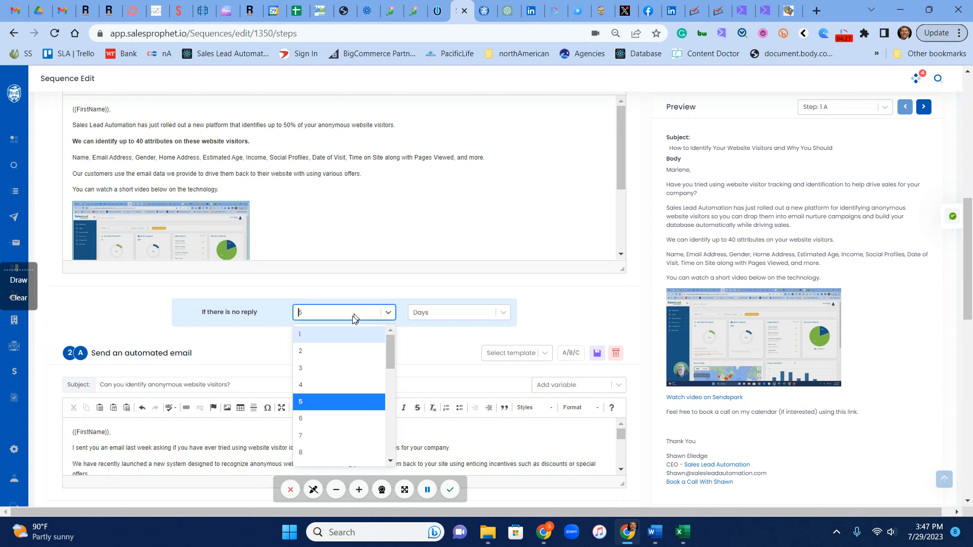
{"action": "left_click", "coordinate": [337, 403]}
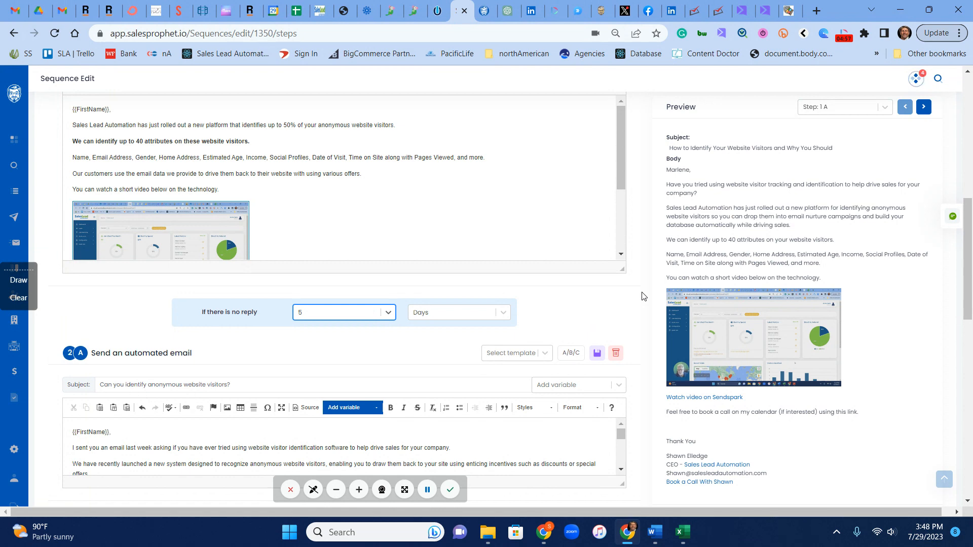
- Enlarge step 2A's email editor and review steps 2B through 3B
{"action": "scroll", "coordinate": [643, 296], "scroll_direction": "down", "scroll_amount": 4}
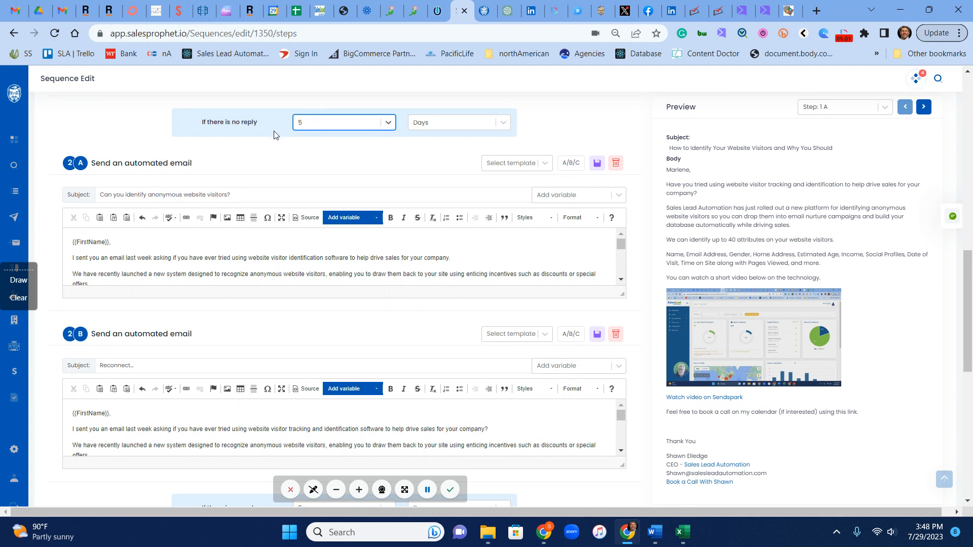
{"action": "scroll", "coordinate": [603, 335], "scroll_direction": "down", "scroll_amount": 1}
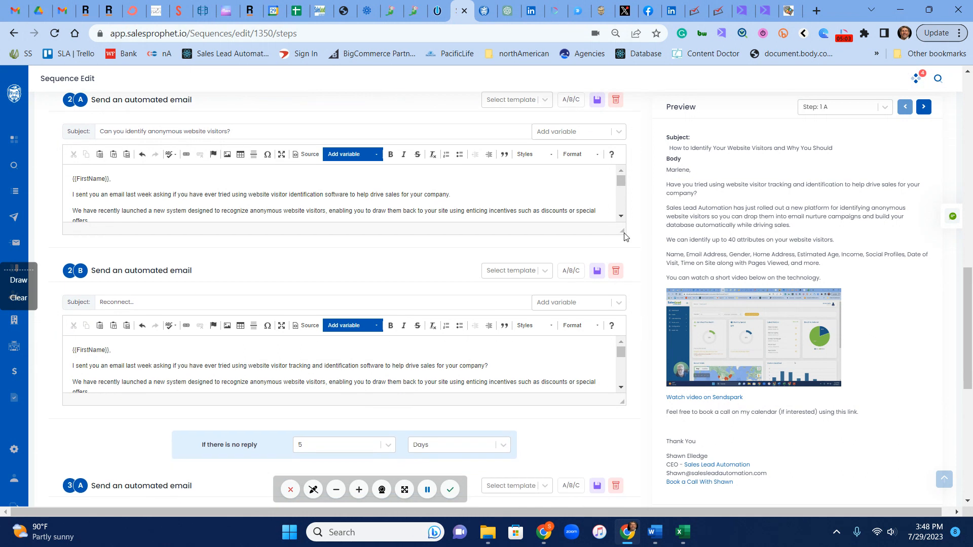
{"action": "left_click_drag", "start_coordinate": [623, 230], "coordinate": [622, 362]}
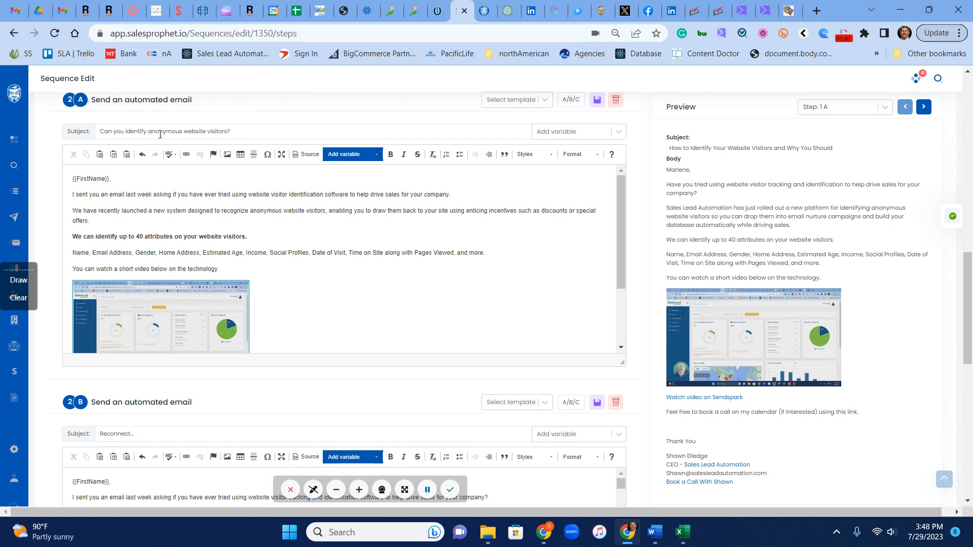
{"action": "scroll", "coordinate": [261, 172], "scroll_direction": "down", "scroll_amount": 8}
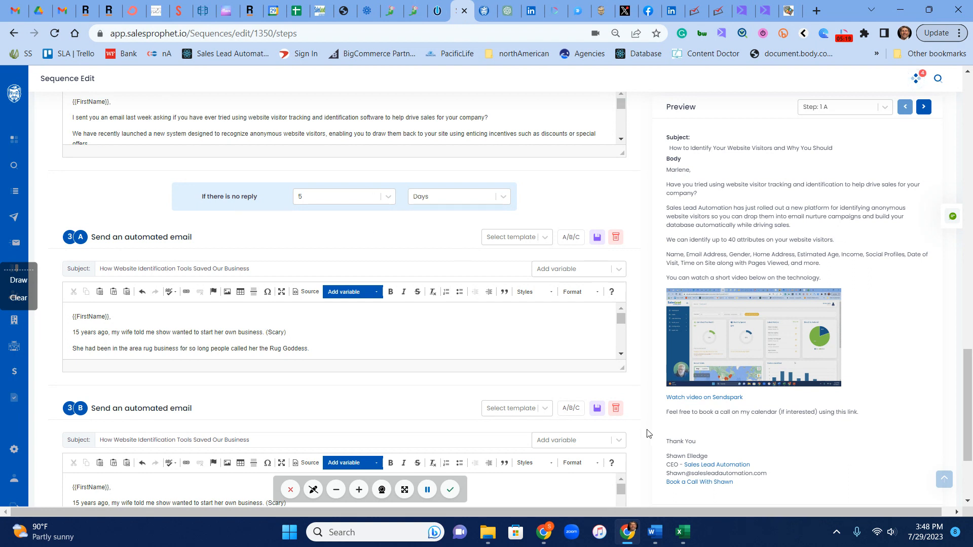
{"action": "scroll", "coordinate": [648, 434], "scroll_direction": "down", "scroll_amount": 3}
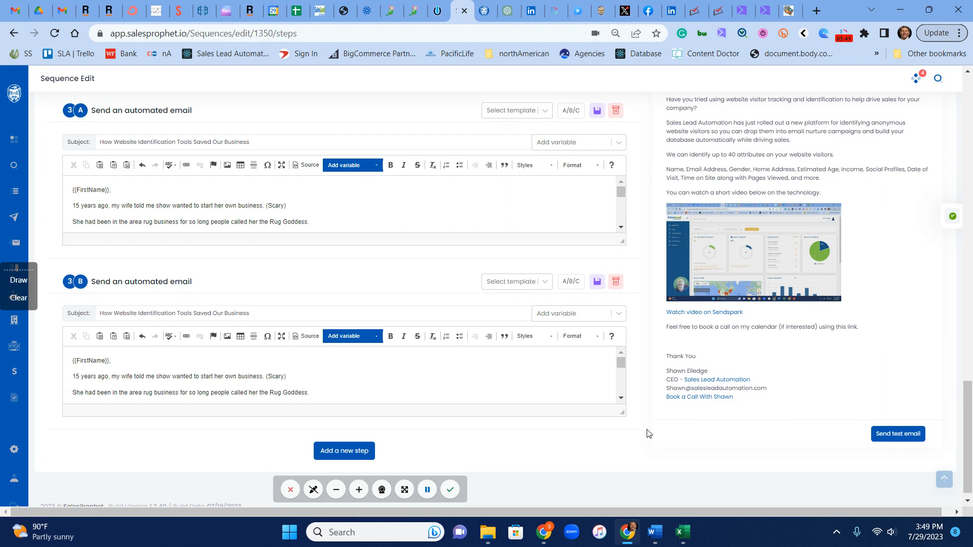
{"action": "scroll", "coordinate": [670, 410], "scroll_direction": "up", "scroll_amount": 5}
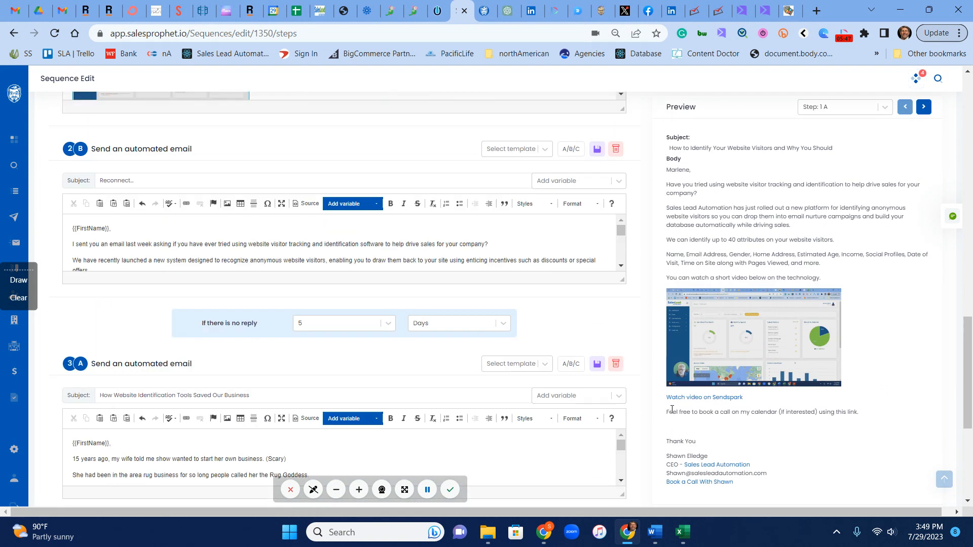
- Preview the step 1B, 2A, 2B and 3A emails
{"action": "left_click", "coordinate": [884, 107]}
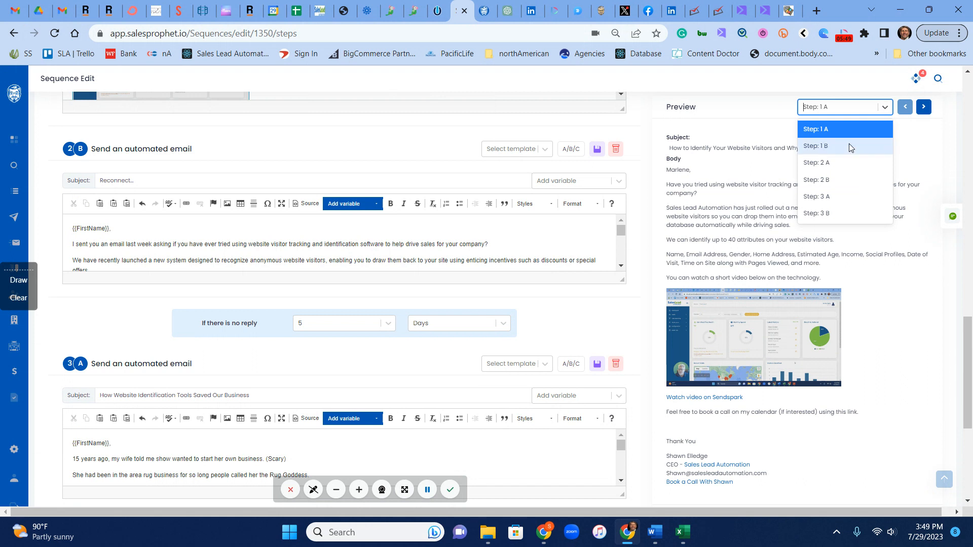
{"action": "left_click", "coordinate": [849, 145]}
{"action": "left_click", "coordinate": [884, 107]}
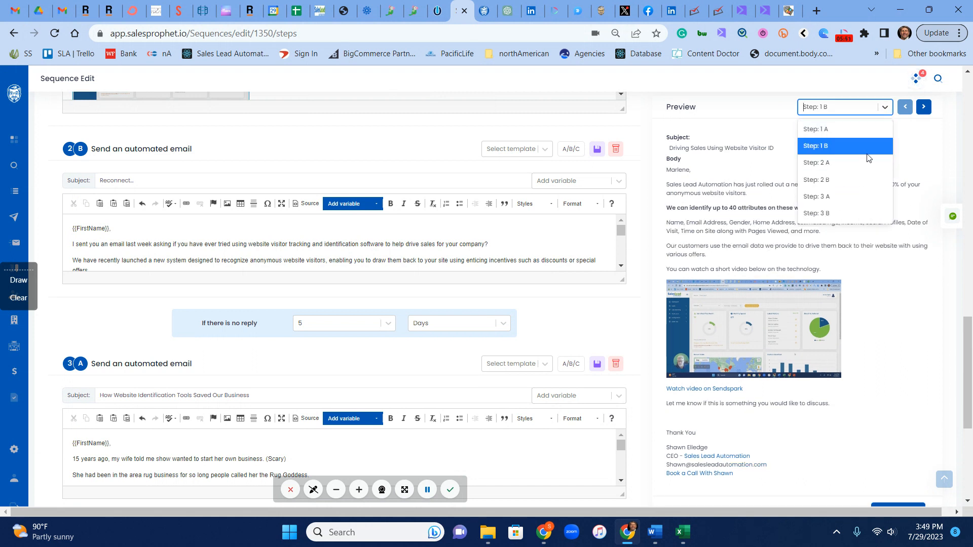
{"action": "left_click", "coordinate": [831, 163]}
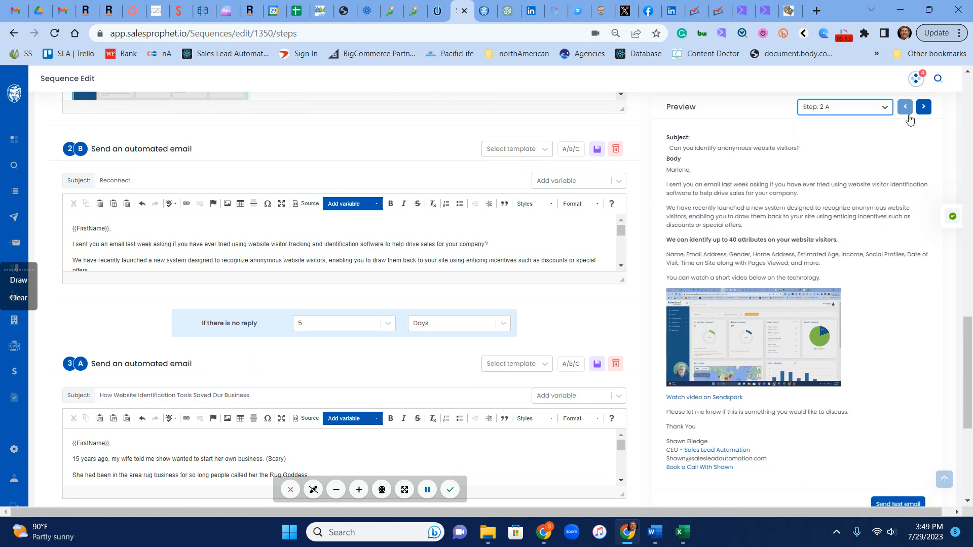
{"action": "left_click", "coordinate": [886, 110]}
{"action": "left_click", "coordinate": [843, 180]}
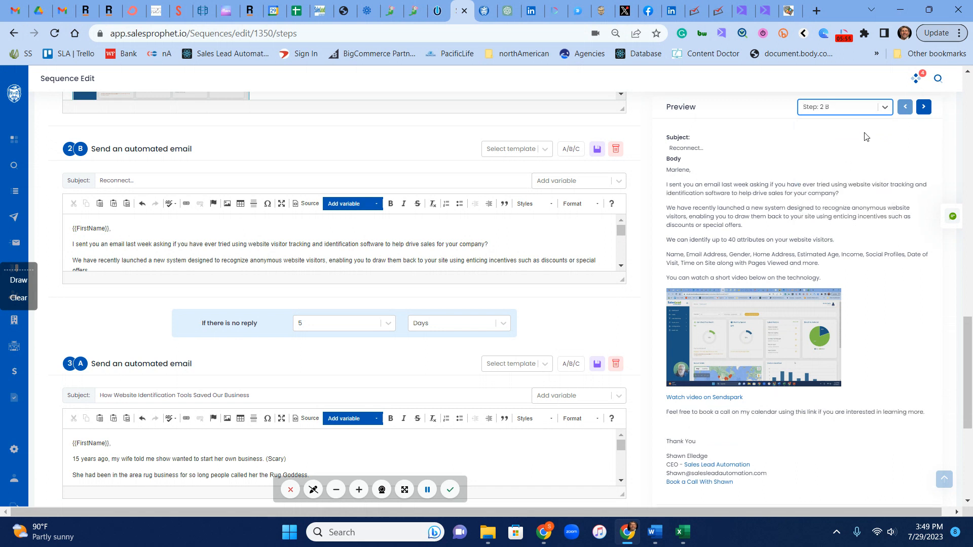
{"action": "left_click", "coordinate": [882, 111]}
{"action": "left_click", "coordinate": [861, 198]}
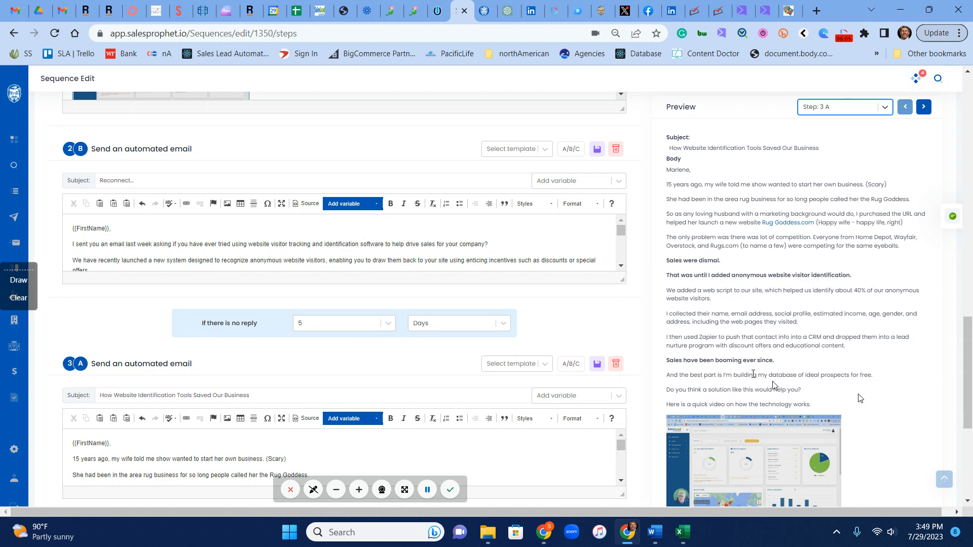
- Save the edited sequence steps and view the weekday sending schedule
{"action": "scroll", "coordinate": [664, 370], "scroll_direction": "down", "scroll_amount": 8}
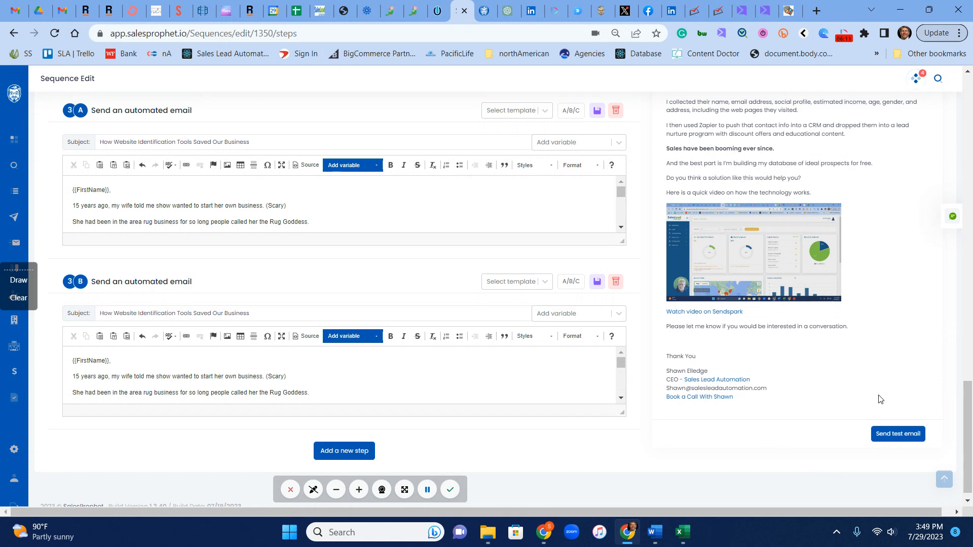
{"action": "scroll", "coordinate": [880, 399], "scroll_direction": "up", "scroll_amount": 15}
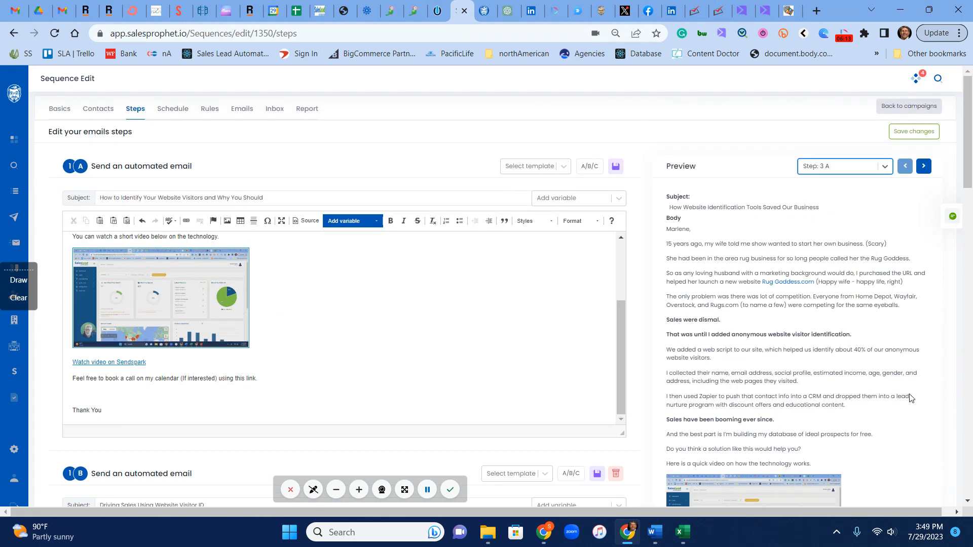
{"action": "left_click", "coordinate": [913, 131]}
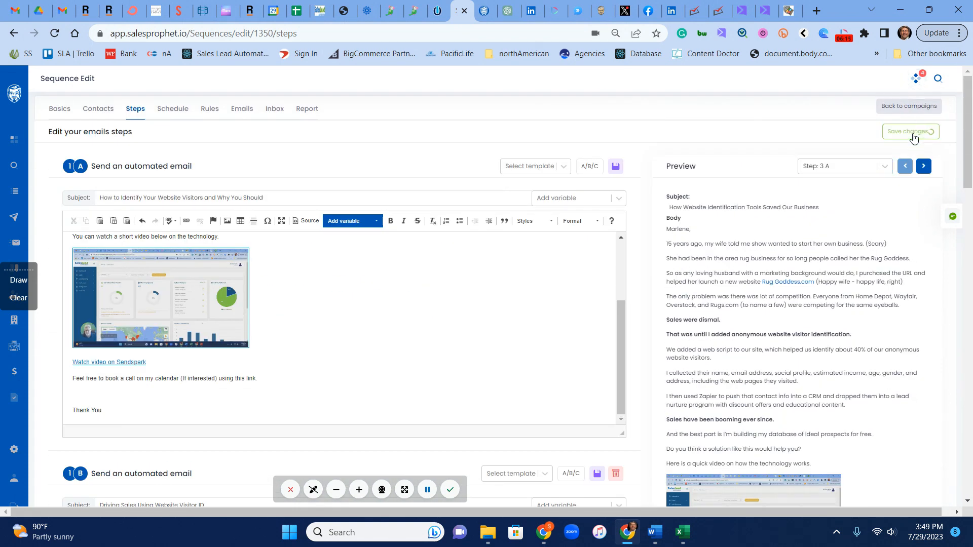
{"action": "left_click", "coordinate": [175, 108]}
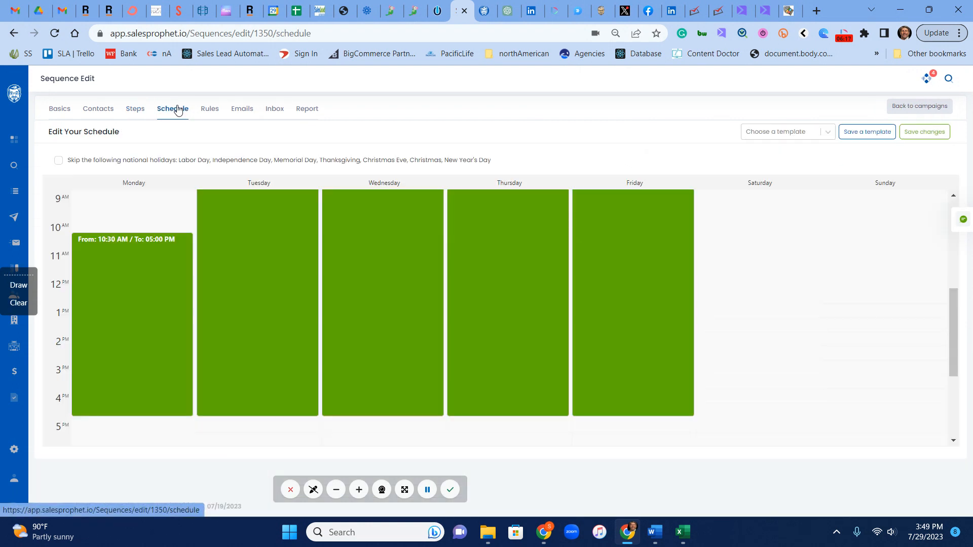
- Skip sending on national holidays, browsing schedule templates without choosing one
{"action": "left_click", "coordinate": [58, 160]}
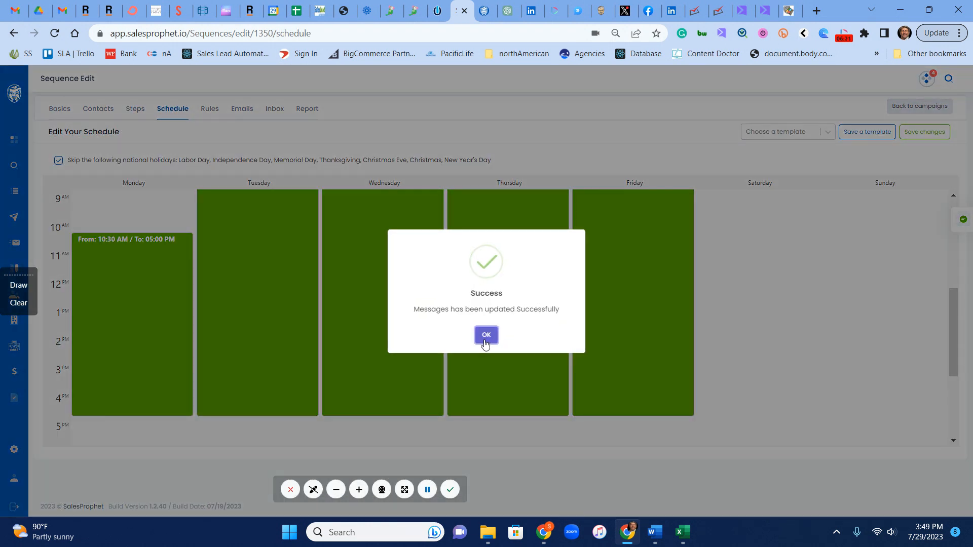
{"action": "left_click", "coordinate": [482, 335]}
{"action": "scroll", "coordinate": [217, 276], "scroll_direction": "up", "scroll_amount": 2}
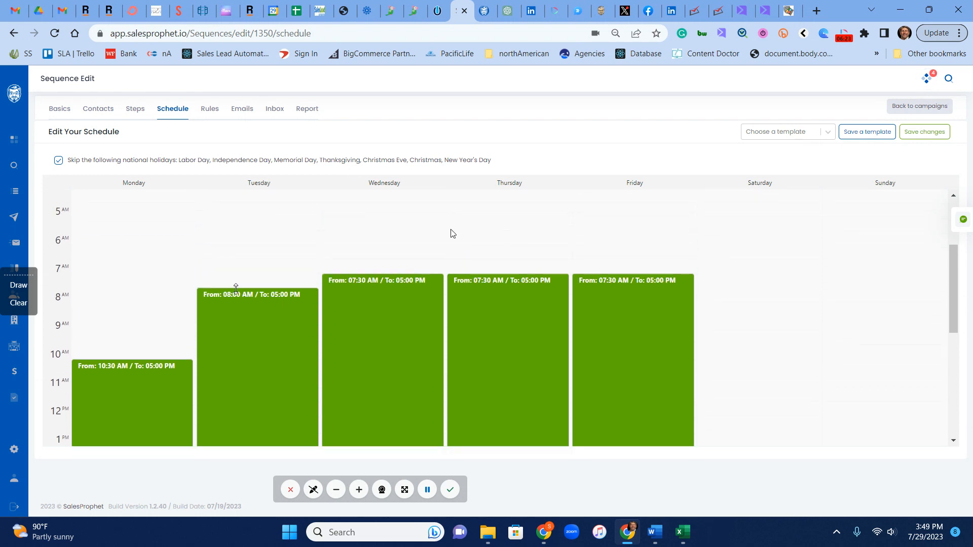
{"action": "scroll", "coordinate": [222, 287], "scroll_direction": "down", "scroll_amount": 2}
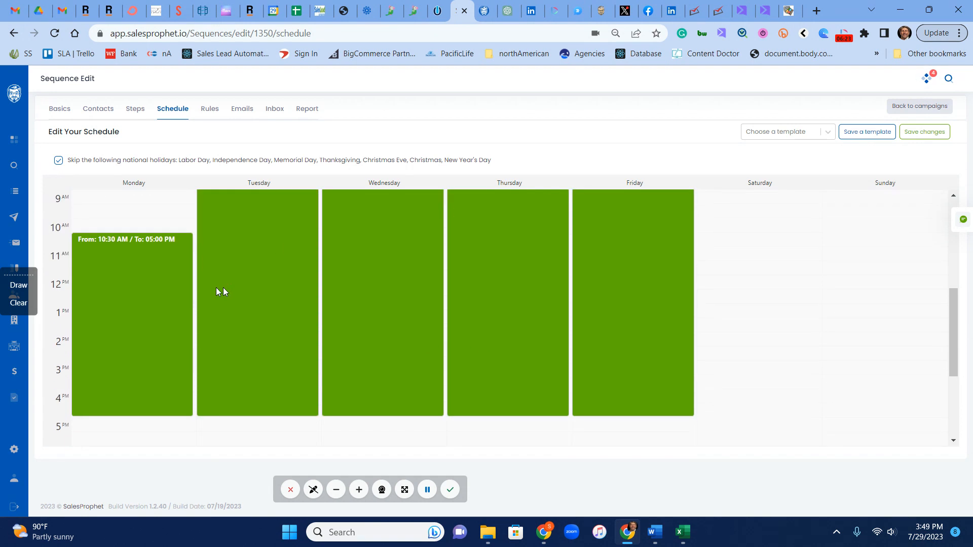
{"action": "left_click", "coordinate": [786, 133]}
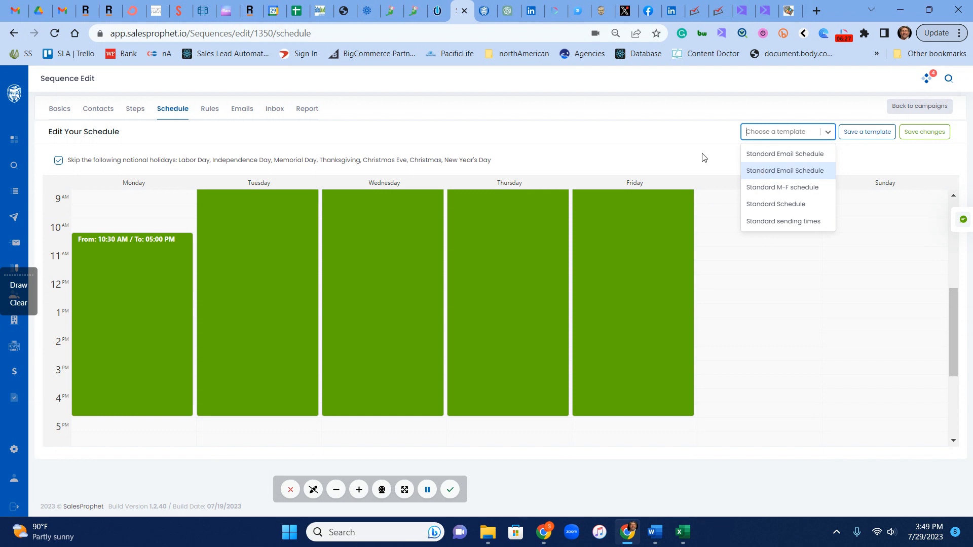
{"action": "left_click", "coordinate": [675, 137]}
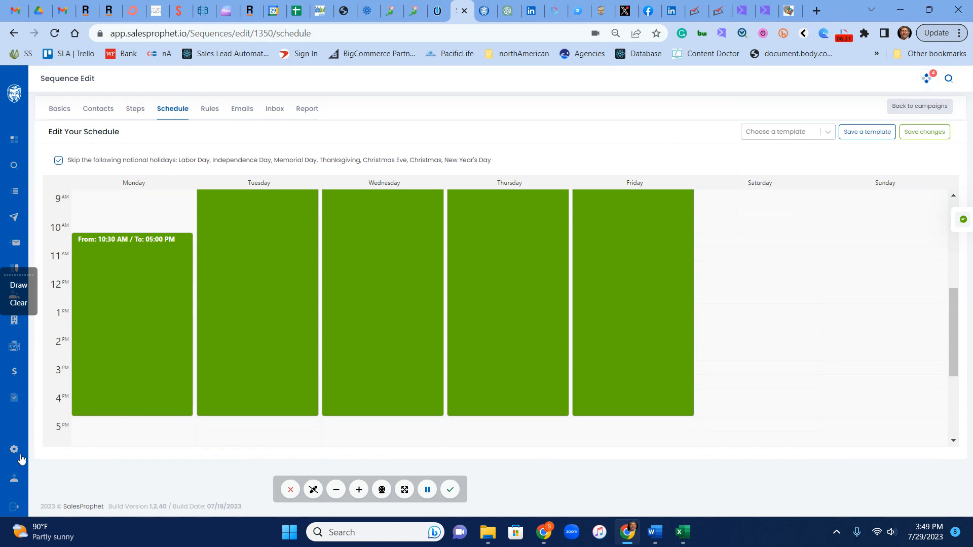
- Add then remove a Saturday 9:00 AM–12:30 PM window and save the weekday-only schedule
{"action": "scroll", "coordinate": [393, 395], "scroll_direction": "up", "scroll_amount": 3}
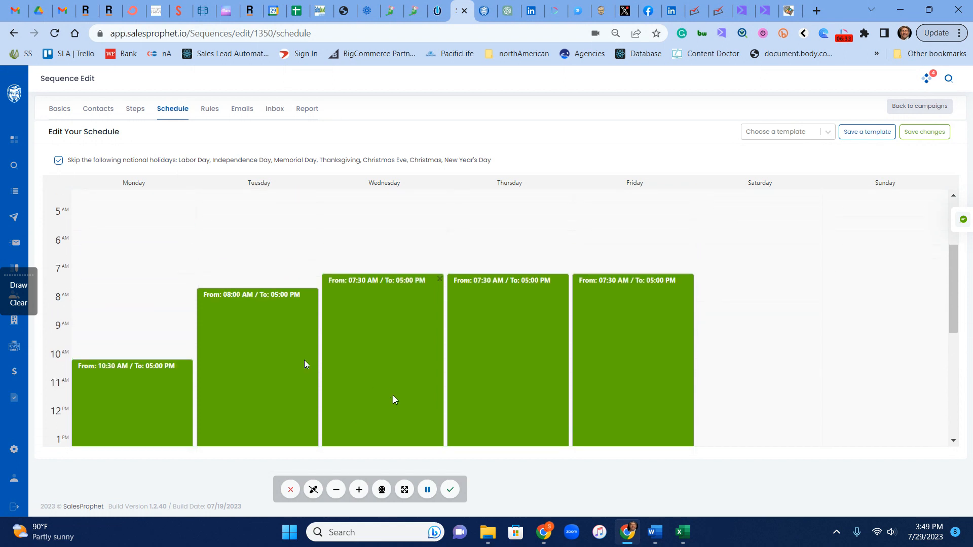
{"action": "left_click_drag", "start_coordinate": [730, 320], "coordinate": [744, 419]}
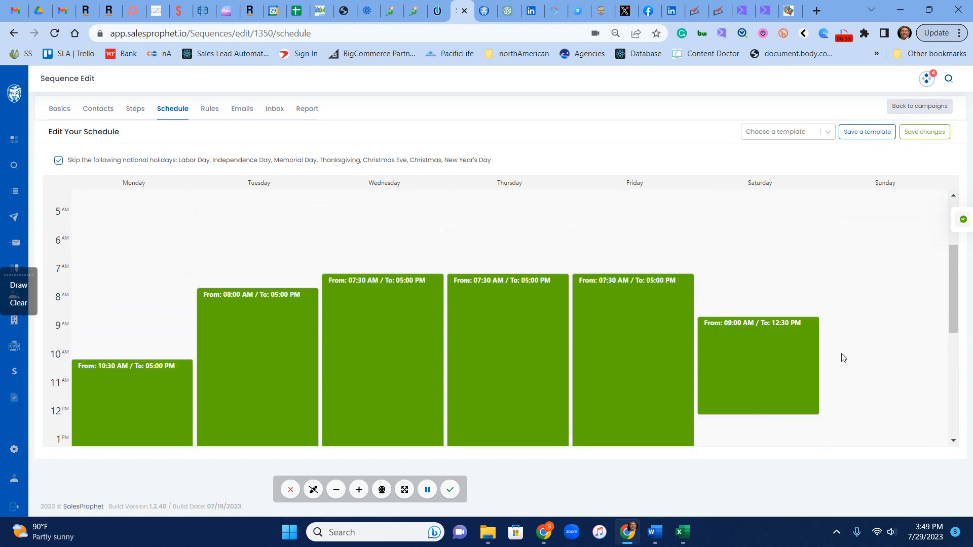
{"action": "left_click", "coordinate": [814, 322]}
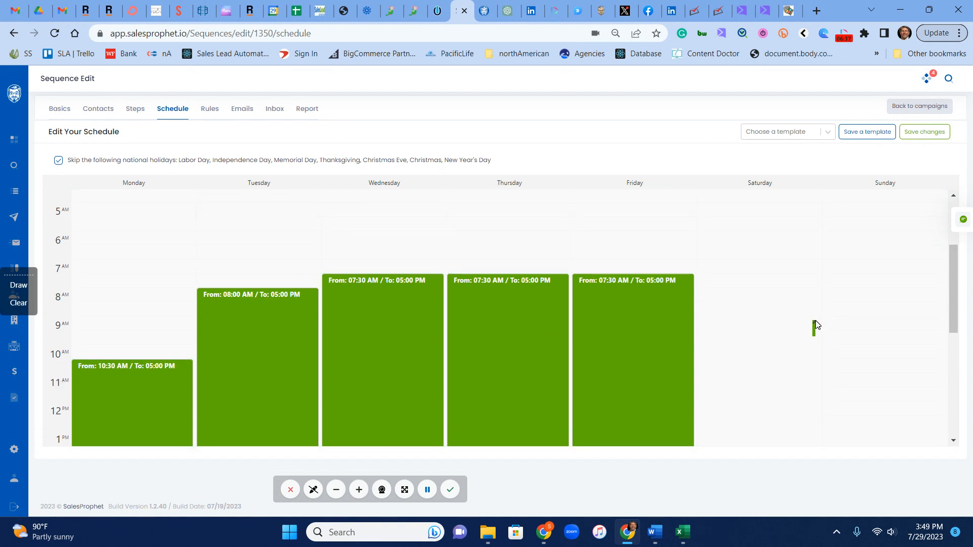
{"action": "scroll", "coordinate": [806, 335], "scroll_direction": "down", "scroll_amount": 1}
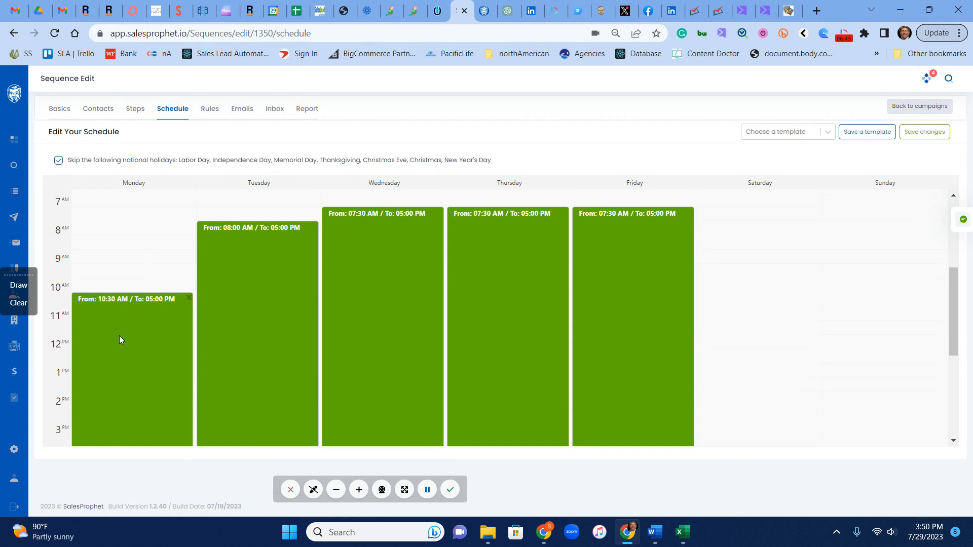
{"action": "scroll", "coordinate": [119, 335], "scroll_direction": "down", "scroll_amount": 3}
{"action": "scroll", "coordinate": [218, 351], "scroll_direction": "up", "scroll_amount": 2}
{"action": "scroll", "coordinate": [256, 289], "scroll_direction": "up", "scroll_amount": 2}
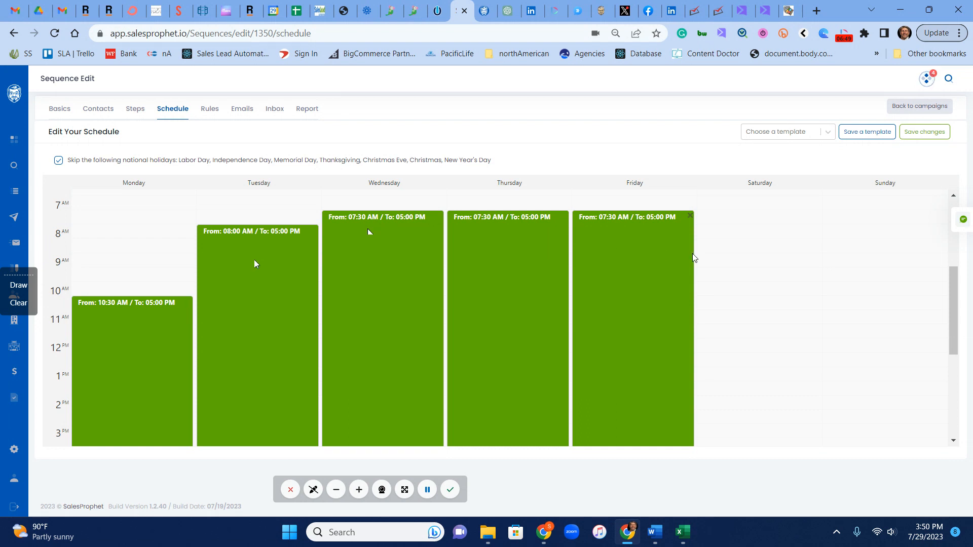
{"action": "scroll", "coordinate": [716, 326], "scroll_direction": "down", "scroll_amount": 4}
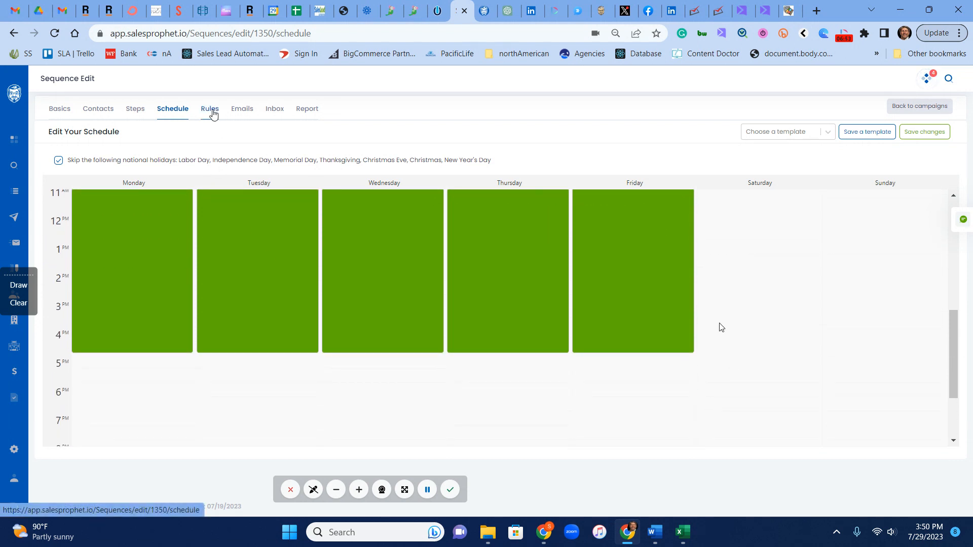
{"action": "left_click", "coordinate": [924, 133]}
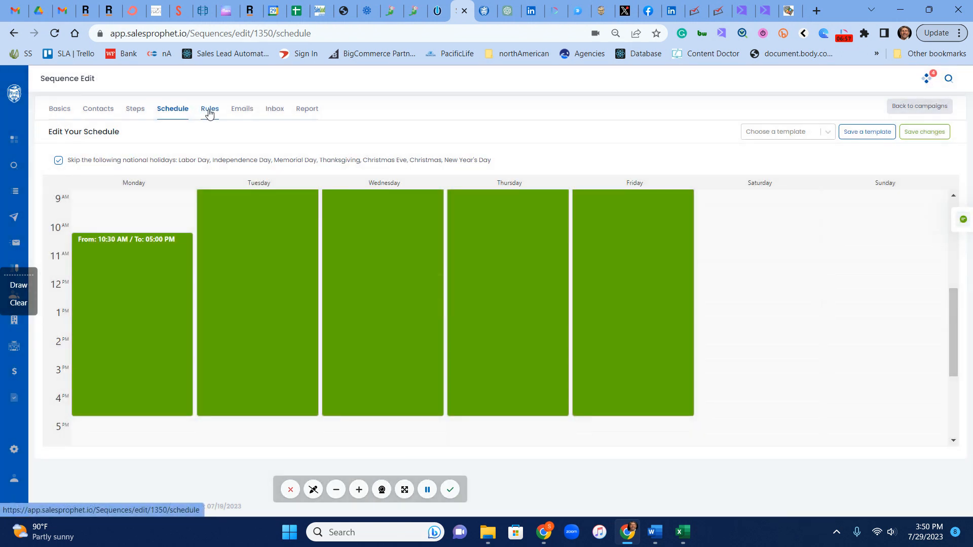
{"action": "left_click", "coordinate": [210, 114]}
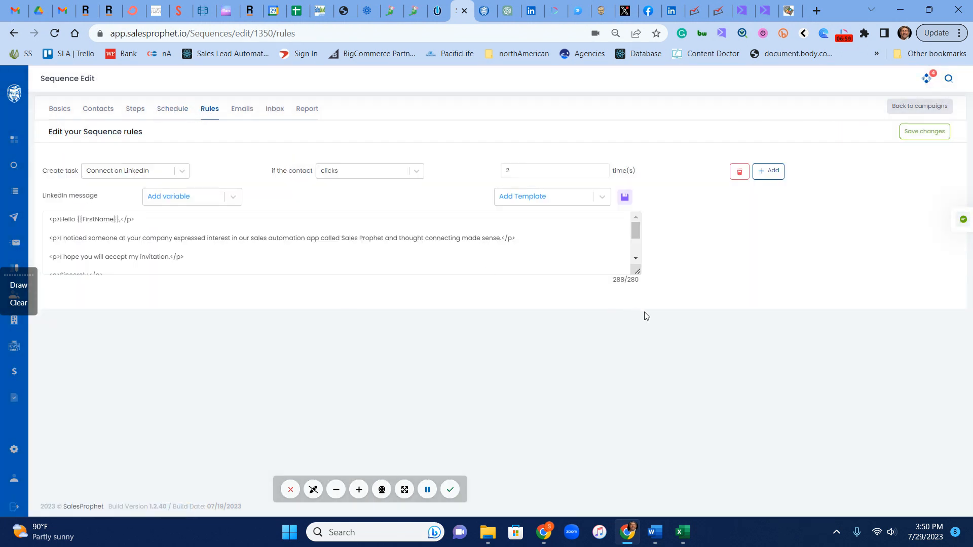
- Keep the rule as Connect on LinkedIn when the contact clicks 2 times, enlarging the message box
{"action": "left_click", "coordinate": [637, 274]}
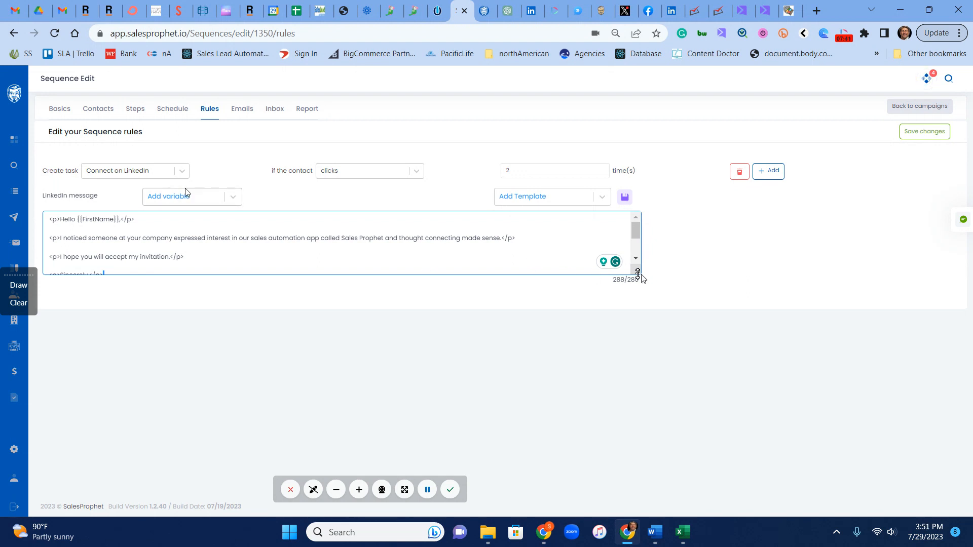
{"action": "left_click", "coordinate": [158, 174]}
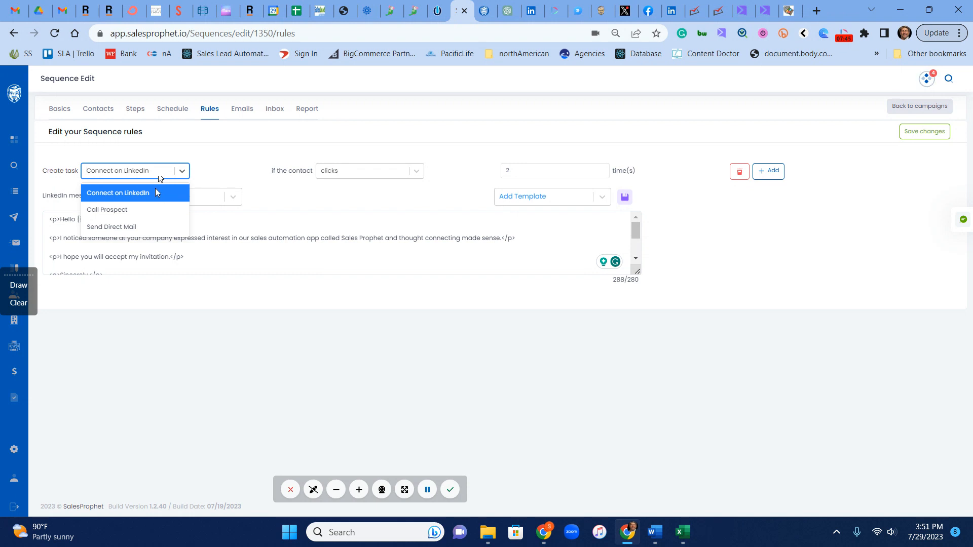
{"action": "left_click", "coordinate": [155, 191]}
{"action": "left_click", "coordinate": [358, 177]}
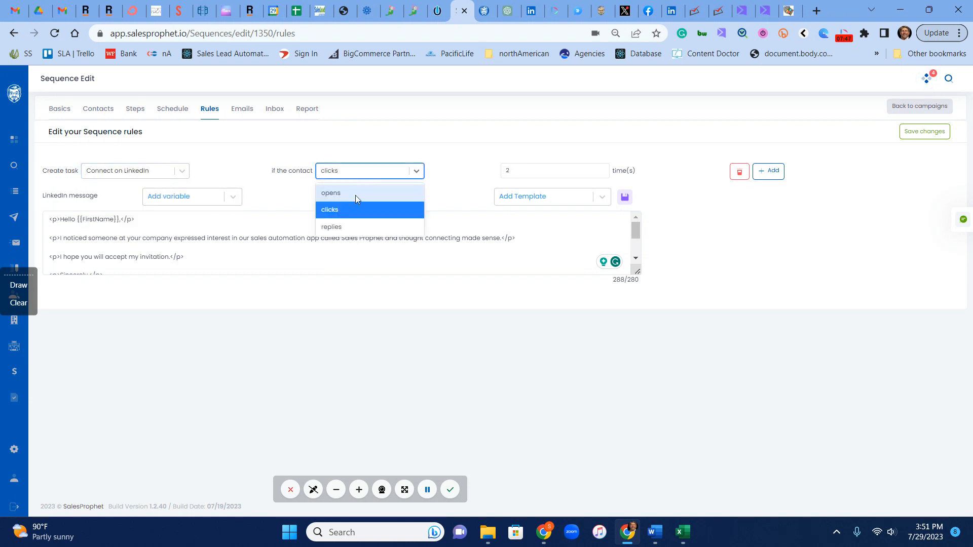
{"action": "left_click", "coordinate": [353, 193]}
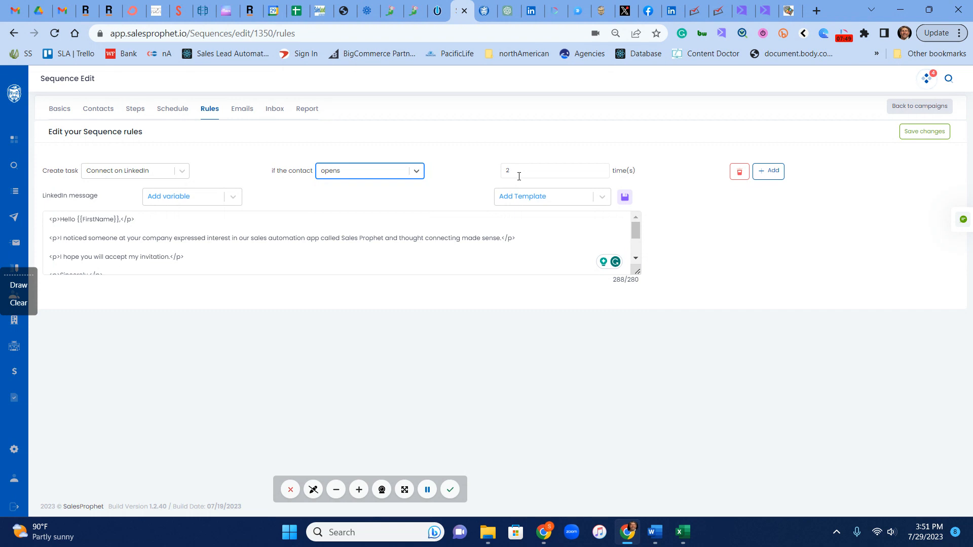
{"action": "left_click", "coordinate": [337, 173]}
{"action": "left_click", "coordinate": [339, 210]}
{"action": "left_click", "coordinate": [376, 172]}
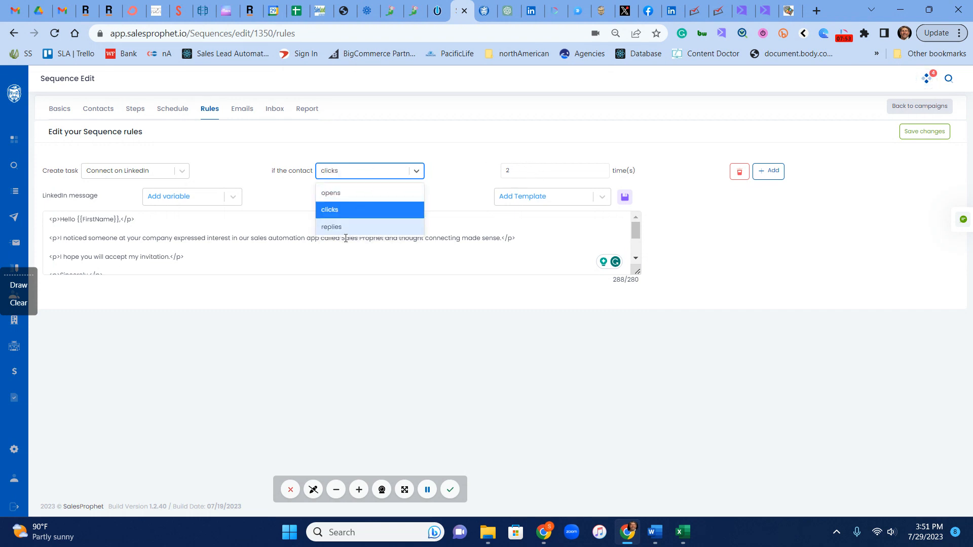
{"action": "left_click", "coordinate": [437, 156]}
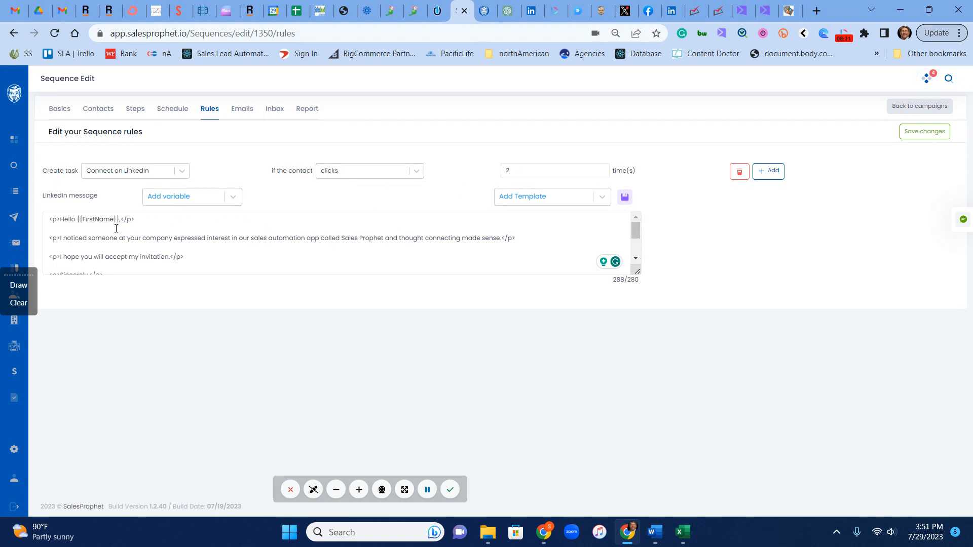
{"action": "left_click_drag", "start_coordinate": [638, 272], "coordinate": [652, 332]}
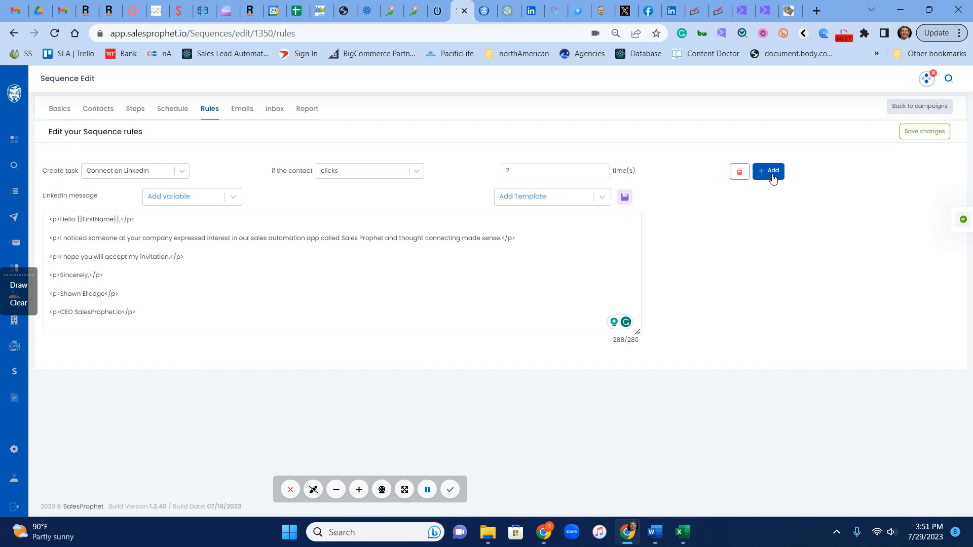
- Add a rule creating a Call Prospect task when the contact opens 4 times
{"action": "left_click", "coordinate": [771, 175]}
{"action": "left_click", "coordinate": [141, 364]}
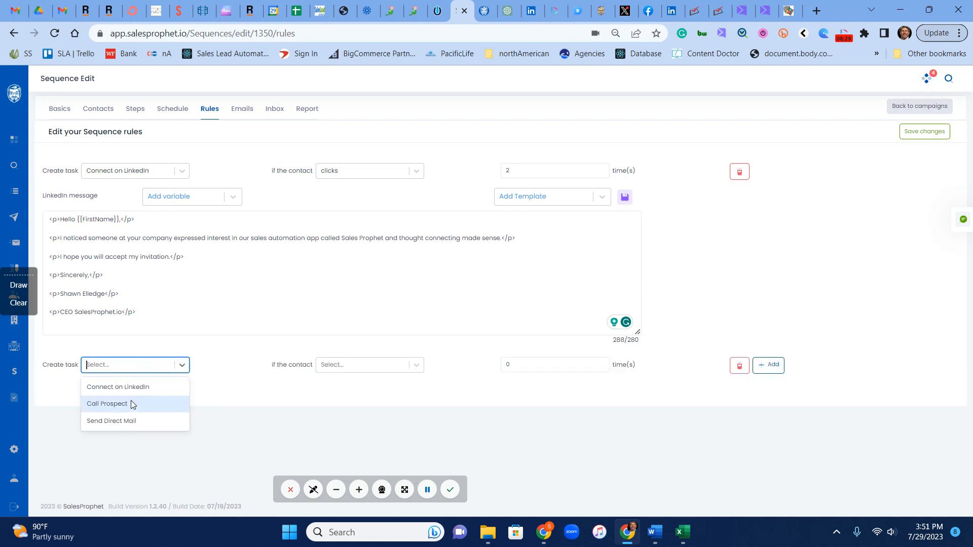
{"action": "left_click", "coordinate": [125, 404]}
{"action": "left_click", "coordinate": [370, 369]}
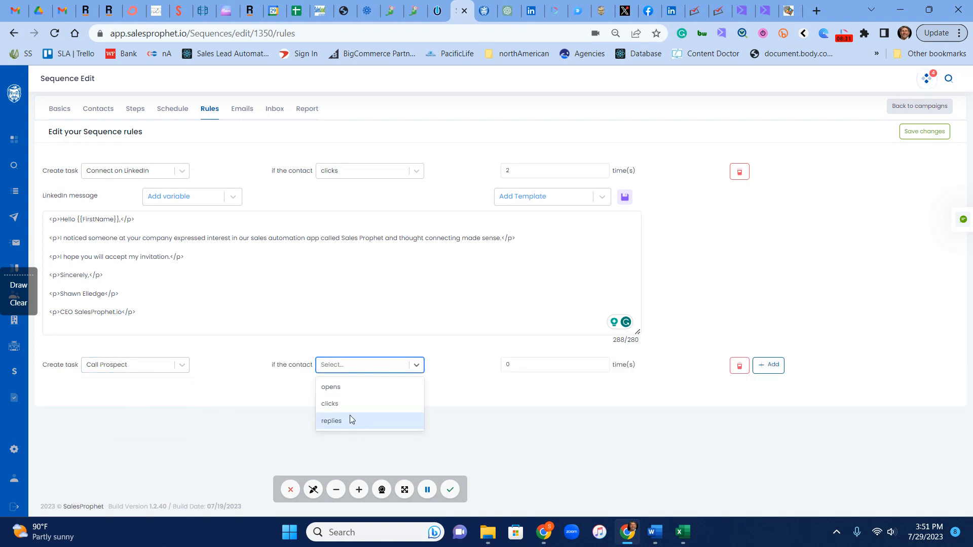
{"action": "left_click", "coordinate": [359, 387]}
{"action": "left_click", "coordinate": [524, 366]}
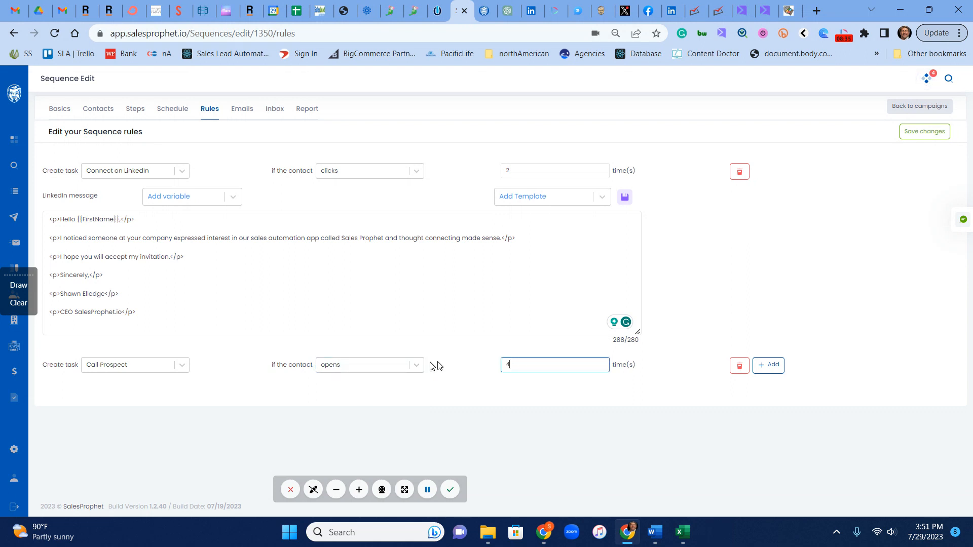
{"action": "left_click", "coordinate": [478, 401]}
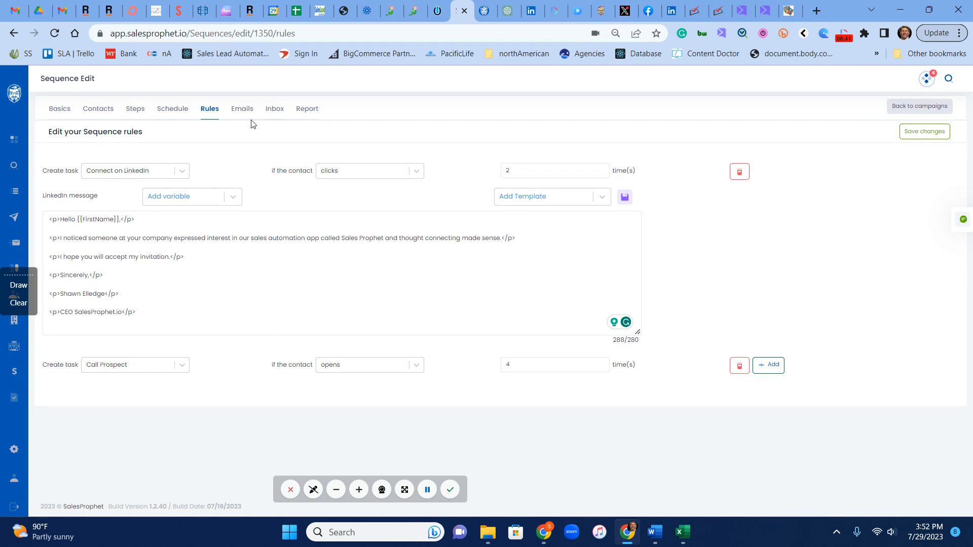
{"action": "left_click", "coordinate": [242, 111]}
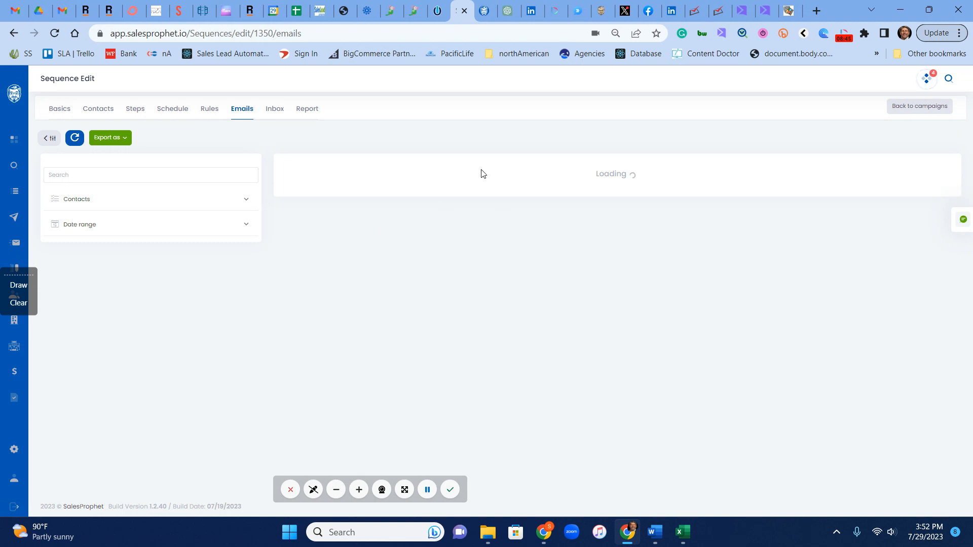
- Open the sequence's Inbox, then its Report showing 0 recipients and 0.00% rates
{"action": "left_click", "coordinate": [274, 112]}
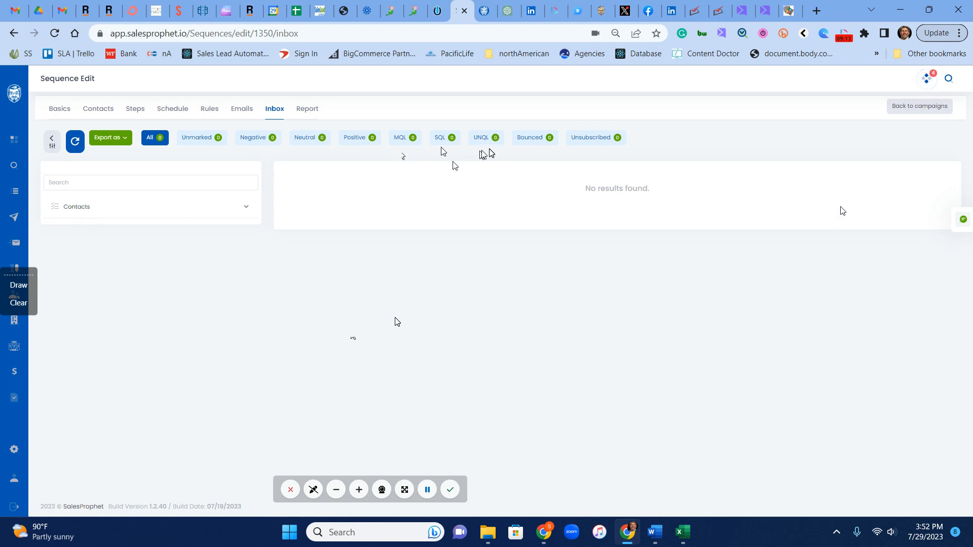
{"action": "left_click", "coordinate": [309, 111]}
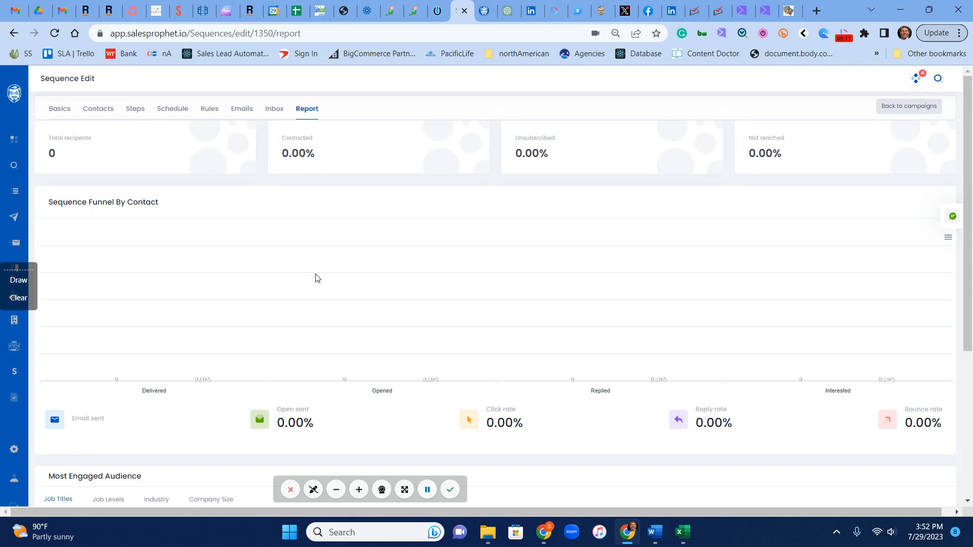
- Look over the report, then return to the Sequences list where the sequence remains a 3-step Draft
{"action": "scroll", "coordinate": [712, 354], "scroll_direction": "down", "scroll_amount": 4}
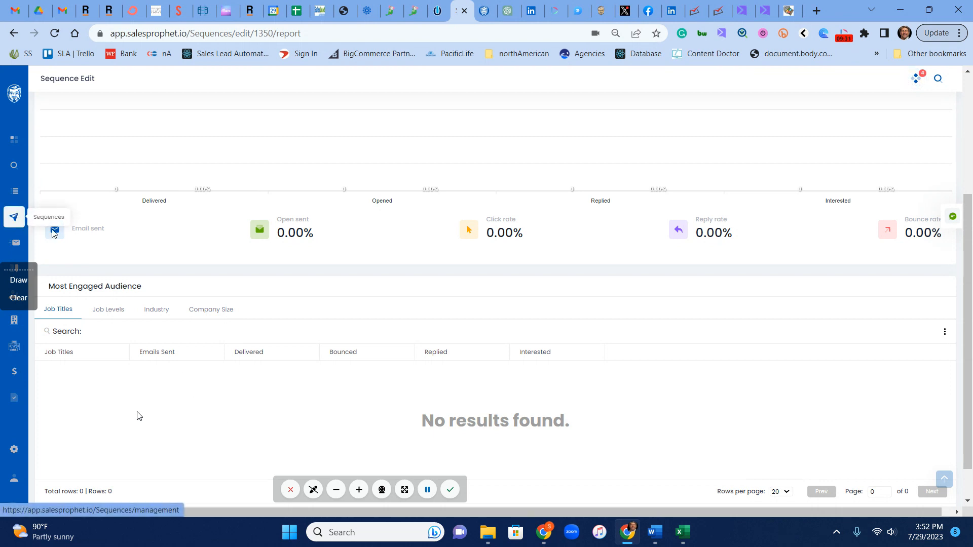
{"action": "scroll", "coordinate": [601, 343], "scroll_direction": "down", "scroll_amount": 1}
{"action": "scroll", "coordinate": [601, 343], "scroll_direction": "up", "scroll_amount": 5}
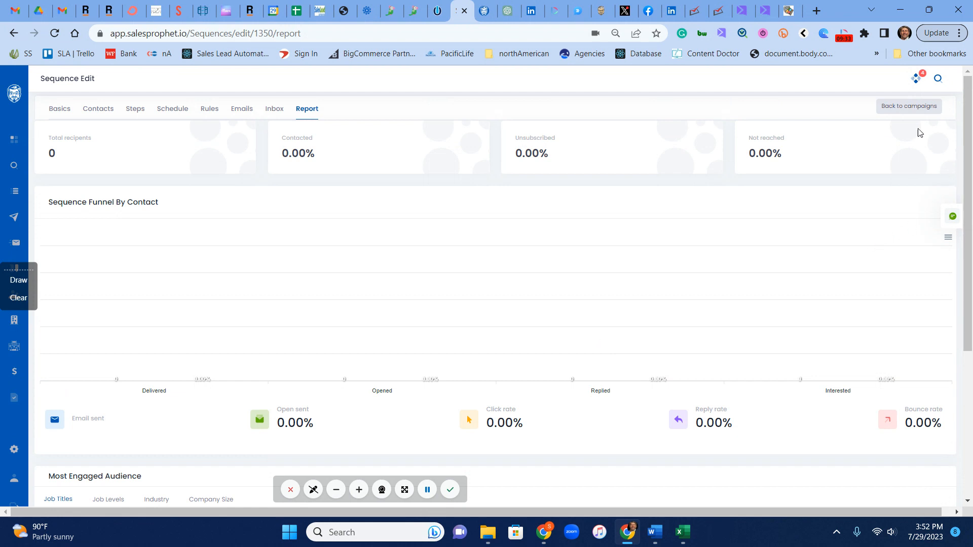
{"action": "left_click", "coordinate": [906, 105]}
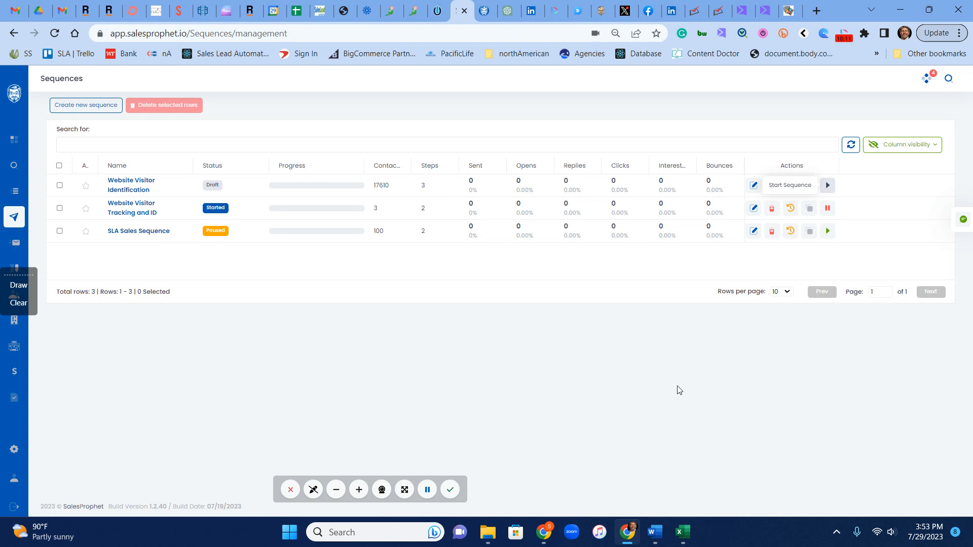
{"action": "left_click", "coordinate": [14, 146]}
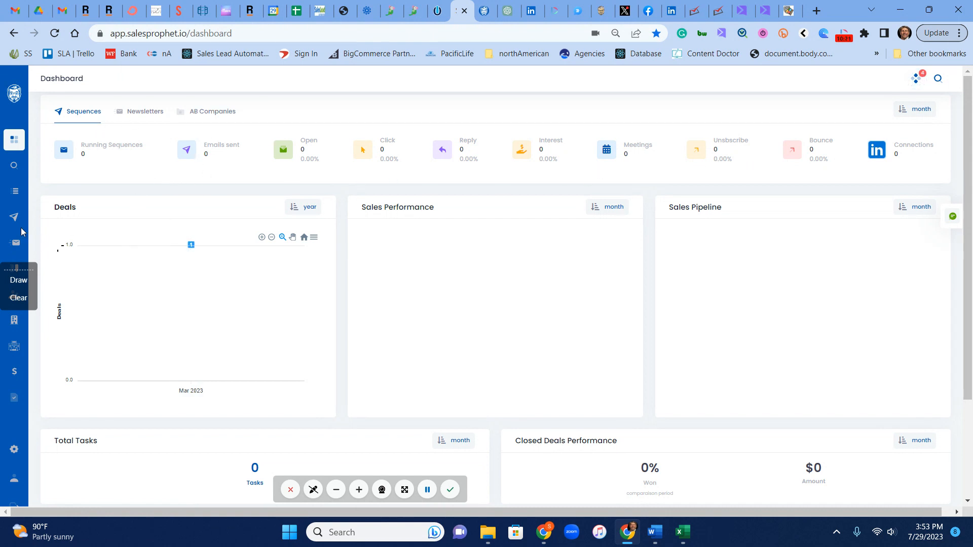
{"action": "left_click", "coordinate": [22, 227]}
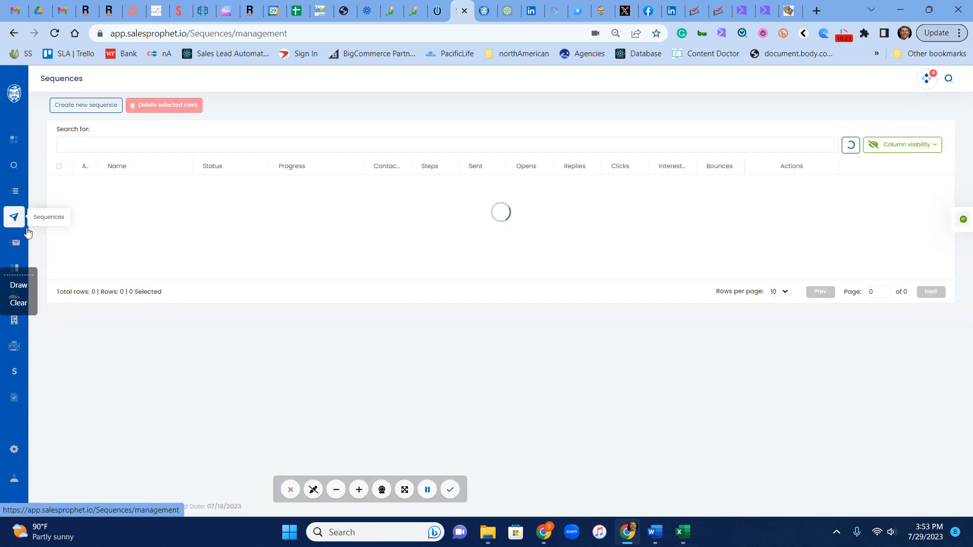